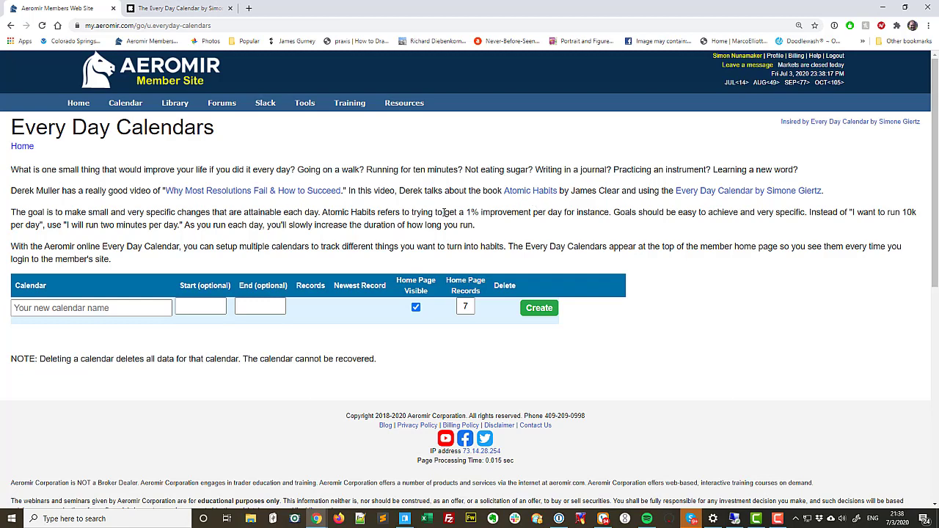
# - Examine the Kickstarter campaign page for The Every Day Calendar, including the pledge tier of US$ 300 or more
pyautogui.moveTo(465, 212); pyautogui.dragTo(565, 214)
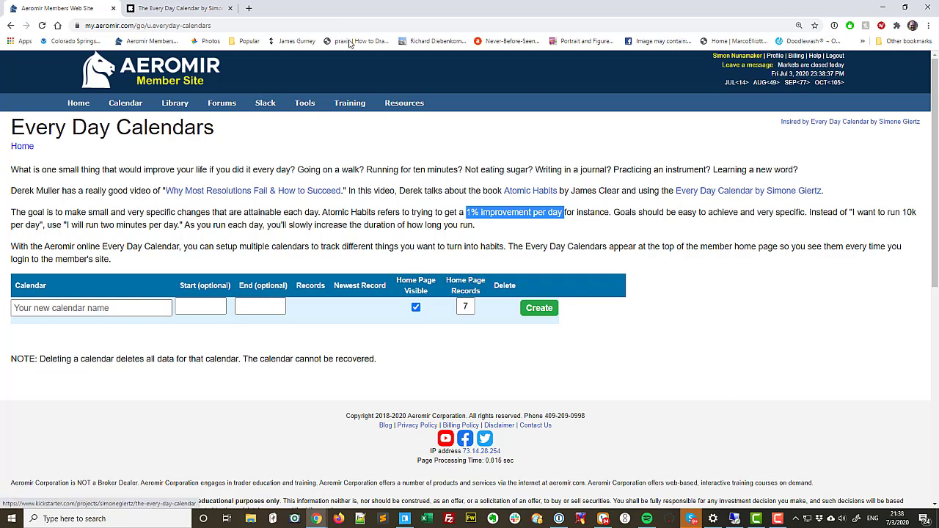
pyautogui.click(180, 11)
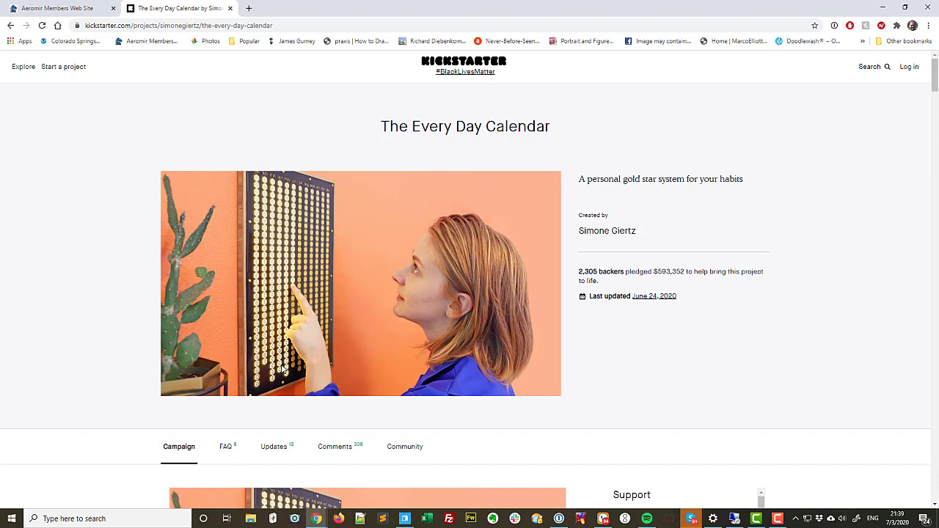
pyautogui.scroll(-3, 376, 311)
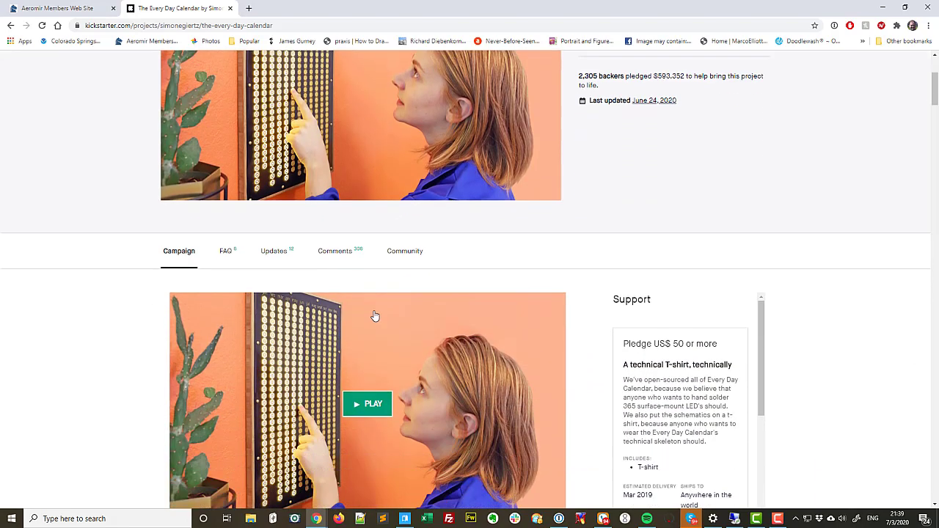
pyautogui.scroll(-3, 374, 316)
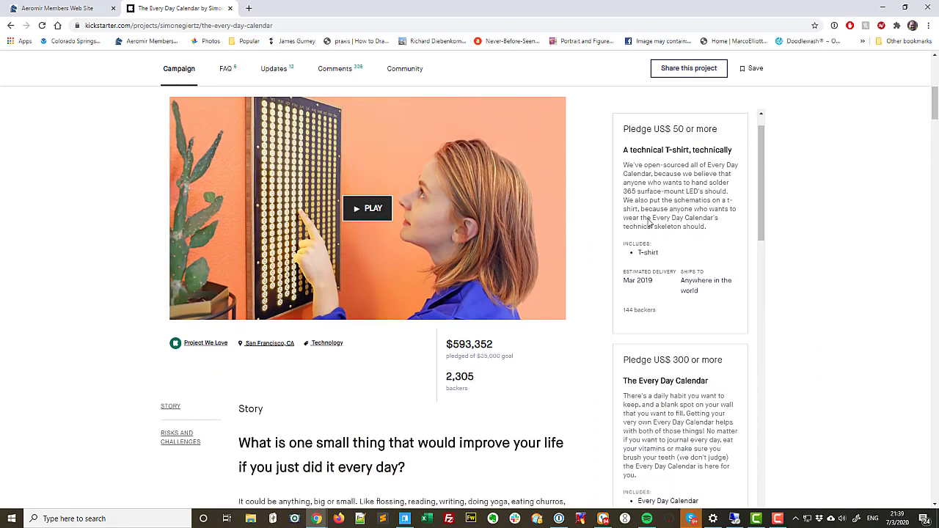
pyautogui.scroll(-2, 649, 224)
pyautogui.moveTo(623, 196); pyautogui.dragTo(736, 197)
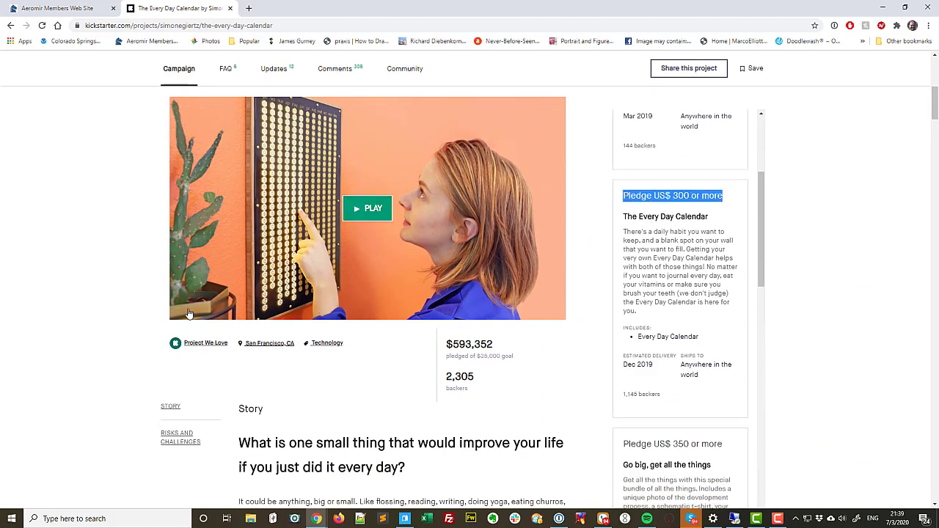
pyautogui.scroll(2, 104, 306)
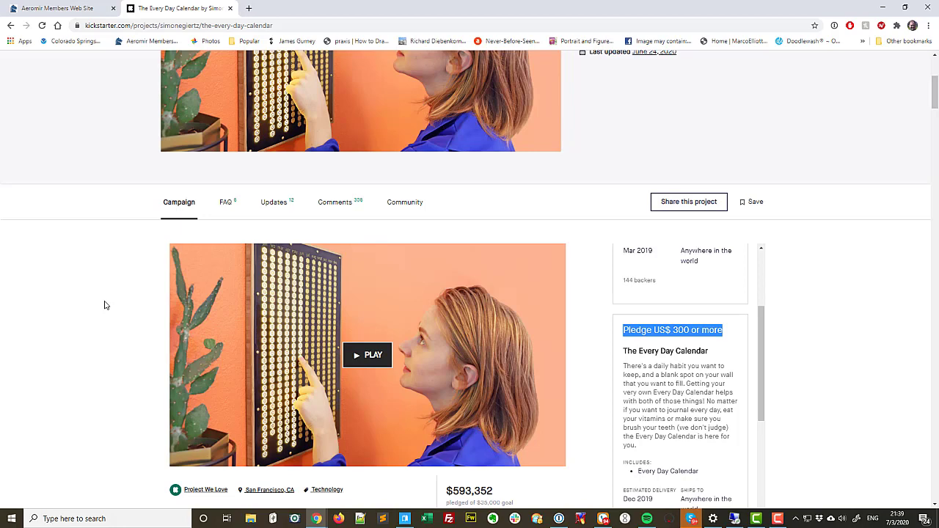
pyautogui.scroll(3, 116, 292)
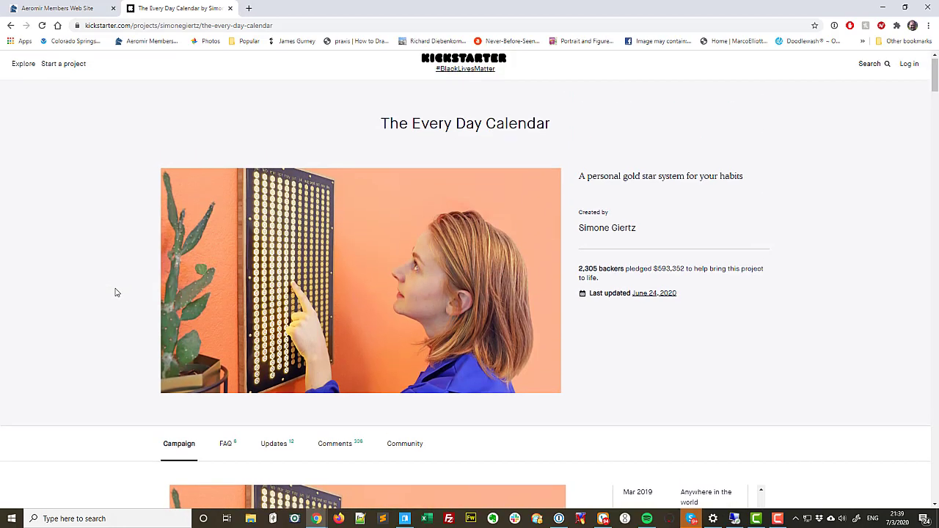
# - Return to the Aeromir Every Day Calendars page and read its guidance on setting goals and tracking multiple calendars
pyautogui.click(72, 9)
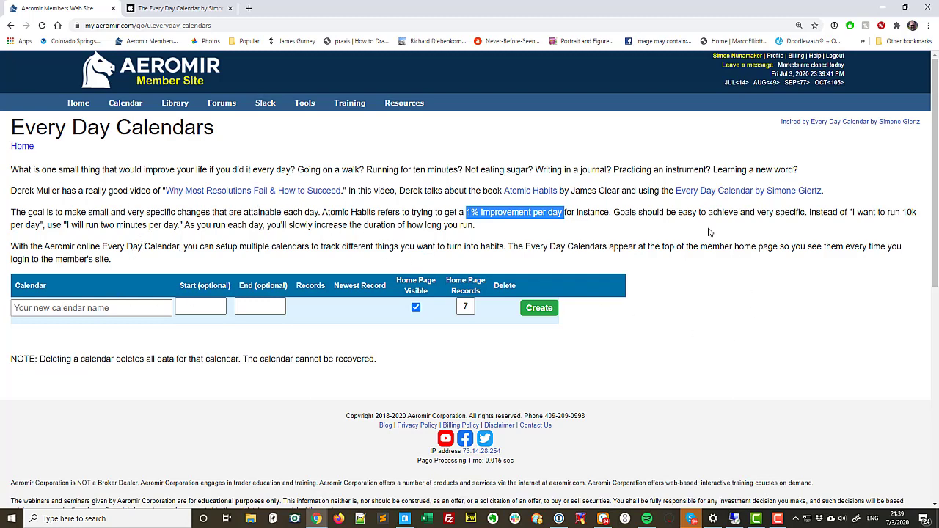
pyautogui.moveTo(653, 213); pyautogui.dragTo(796, 213)
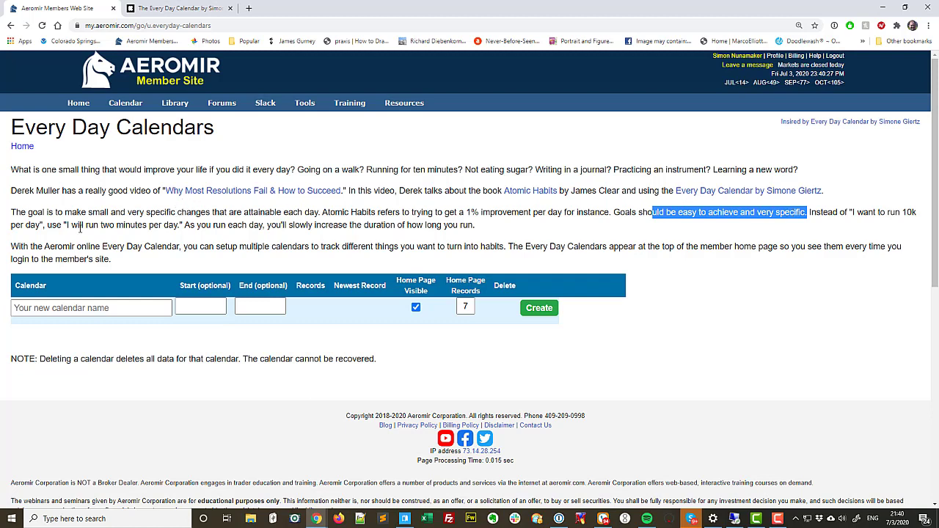
pyautogui.moveTo(63, 247); pyautogui.dragTo(184, 246)
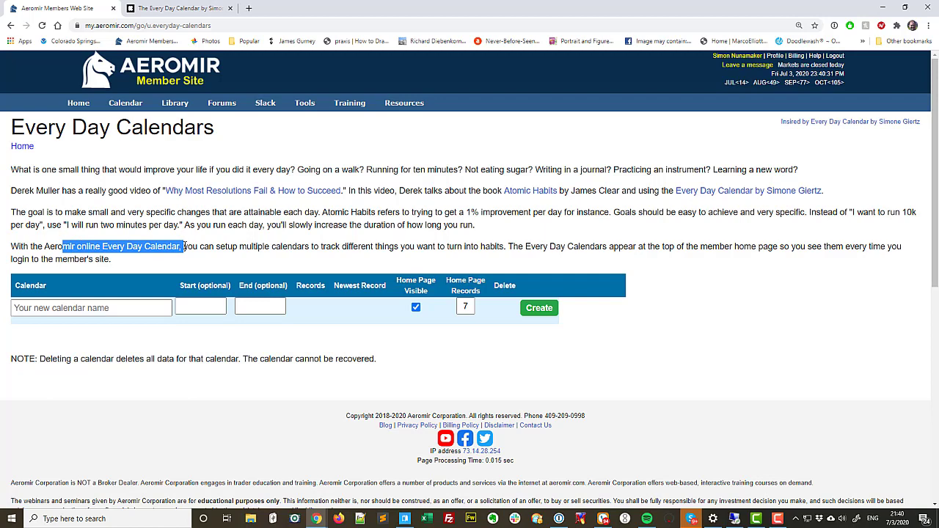
pyautogui.click(182, 9)
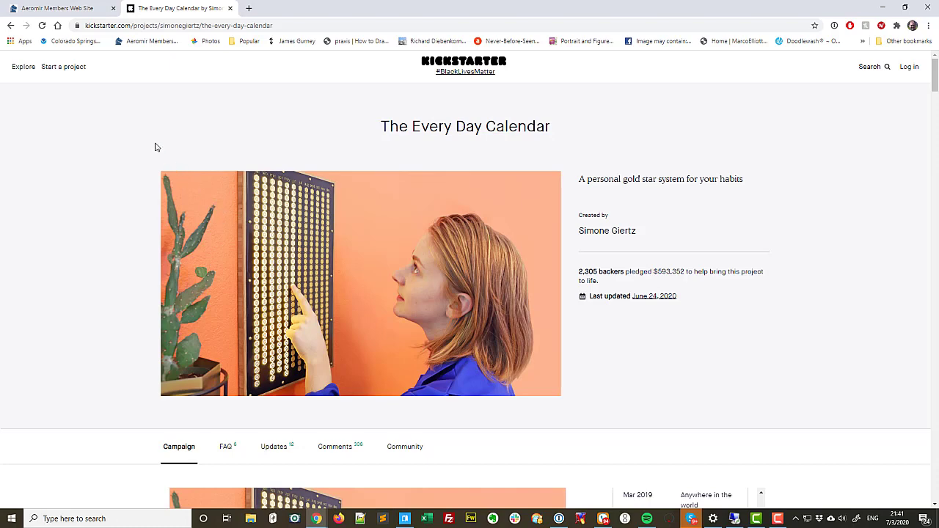
pyautogui.click(81, 8)
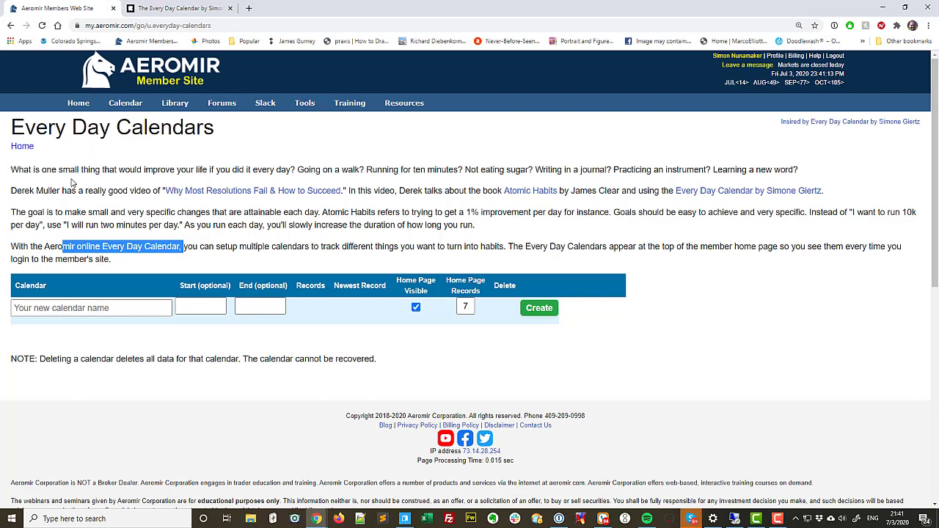
pyautogui.moveTo(530, 247); pyautogui.dragTo(779, 243)
pyautogui.click(776, 243)
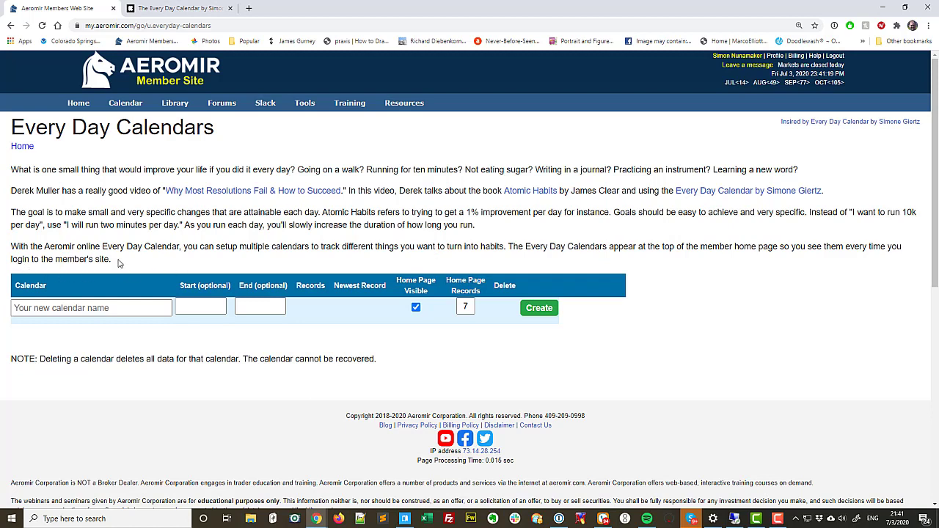
pyautogui.moveTo(120, 263); pyautogui.dragTo(92, 260)
pyautogui.click(78, 260)
# - Create a new calendar named "Write in a journal" with the default home page settings
pyautogui.click(108, 307)
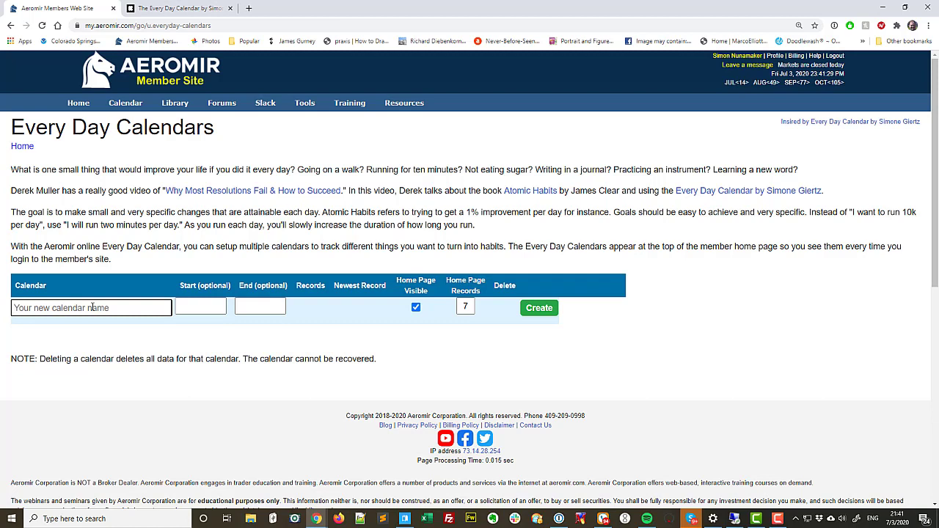
pyautogui.write('W')
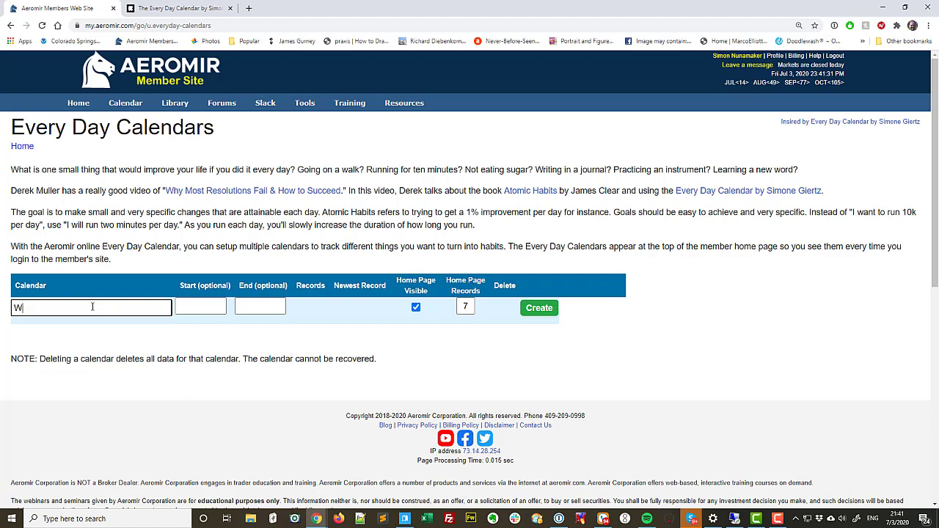
pyautogui.write('rite in a journal')
pyautogui.click(540, 308)
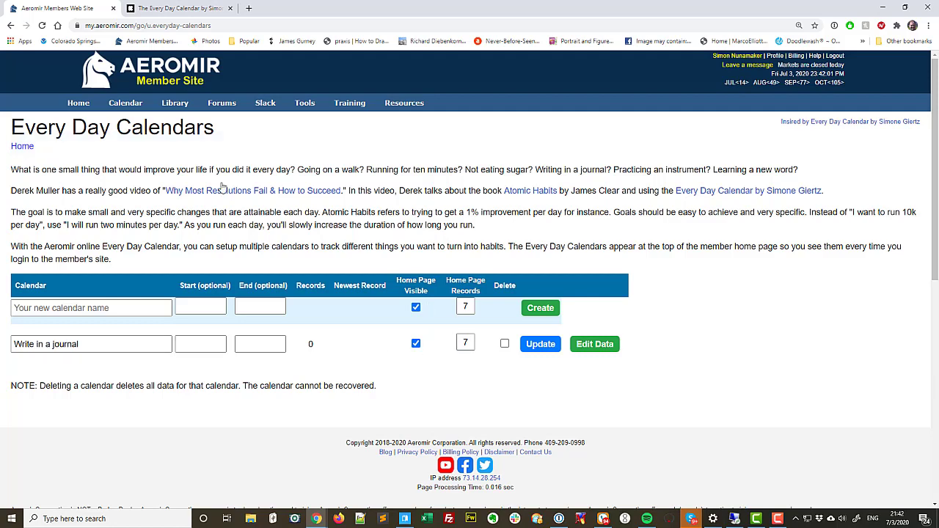
# - Open the member home page in a new tab placed beside the calendars page and show it
pyautogui.rightClick(162, 64)
pyautogui.click(188, 73)
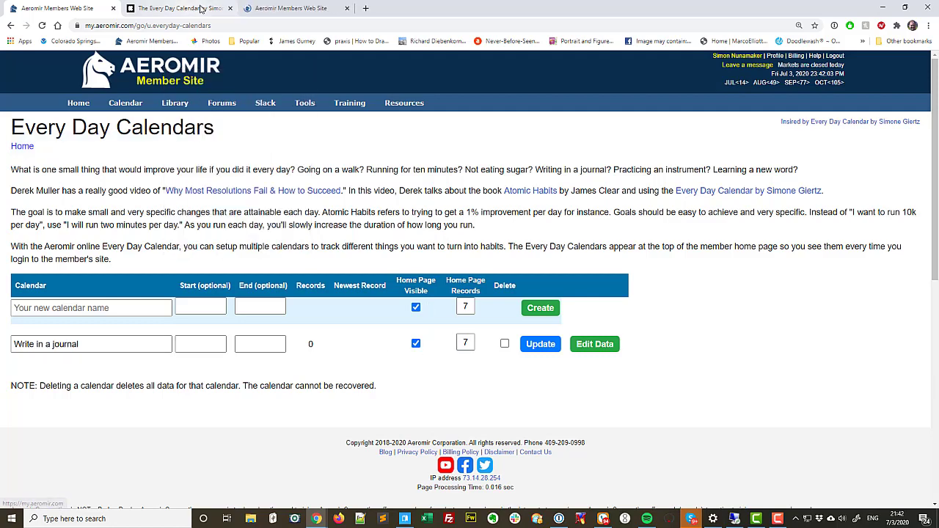
pyautogui.moveTo(200, 9); pyautogui.dragTo(316, 8)
pyautogui.click(180, 8)
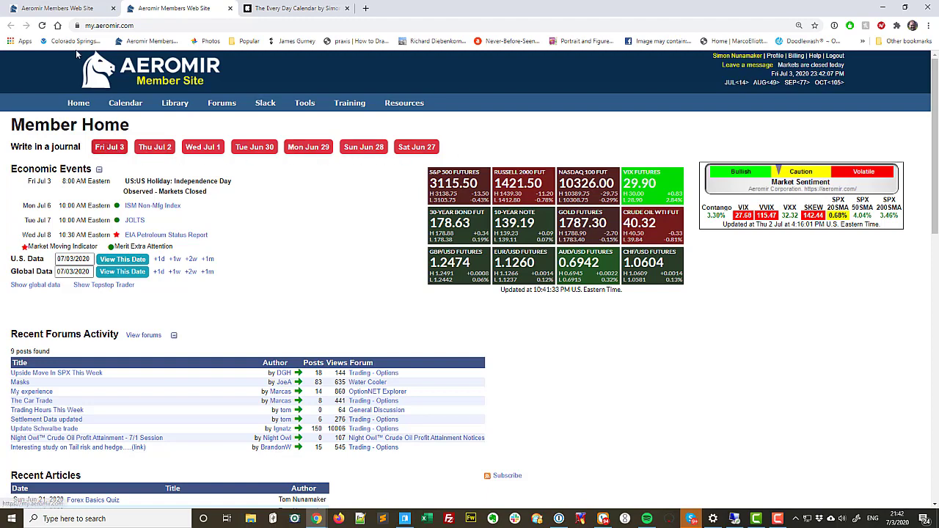
# - Set the "Write in a journal" calendar's home page records to 10 and reload the member home page
pyautogui.click(64, 9)
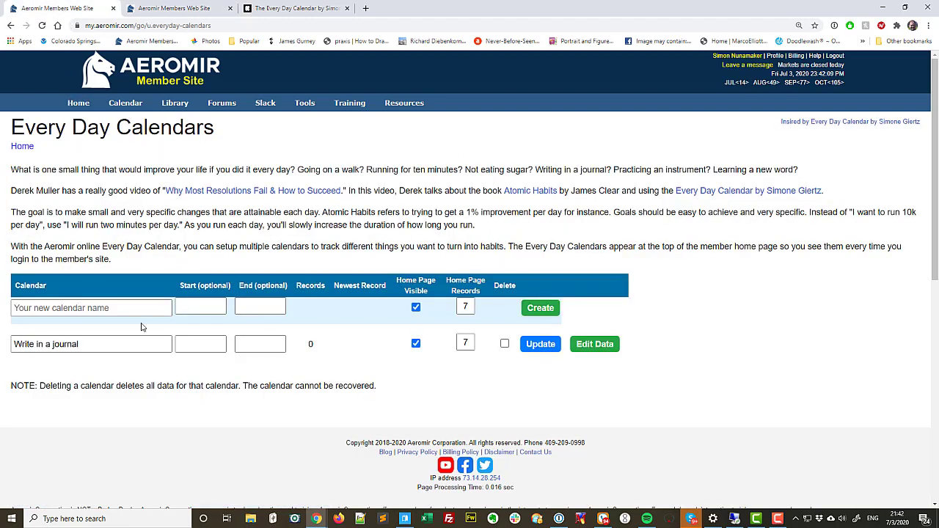
pyautogui.doubleClick(466, 343)
pyautogui.write('10')
pyautogui.click(541, 344)
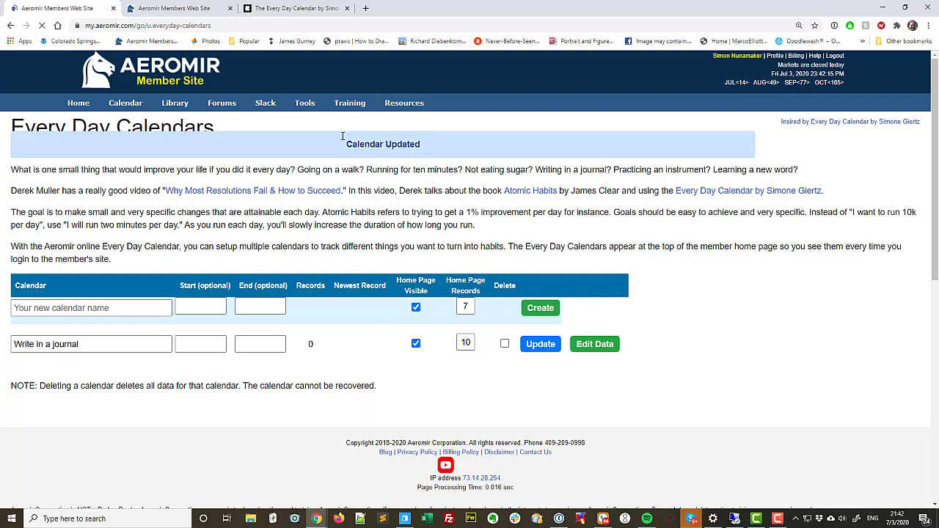
pyautogui.click(179, 9)
pyautogui.click(44, 25)
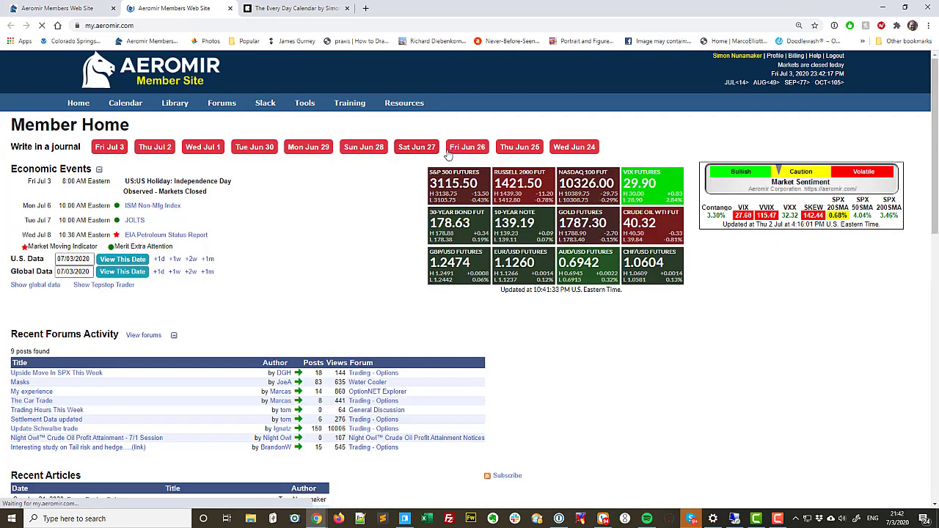
# - Set the "Write in a journal" calendar's home page records to 30 and check the date row on the reloaded member home page
pyautogui.click(57, 9)
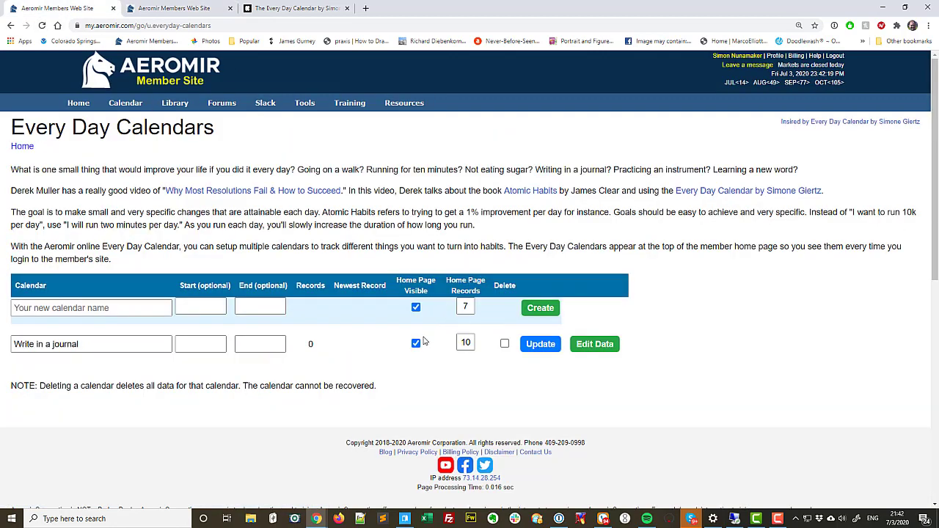
pyautogui.write('30')
pyautogui.click(541, 345)
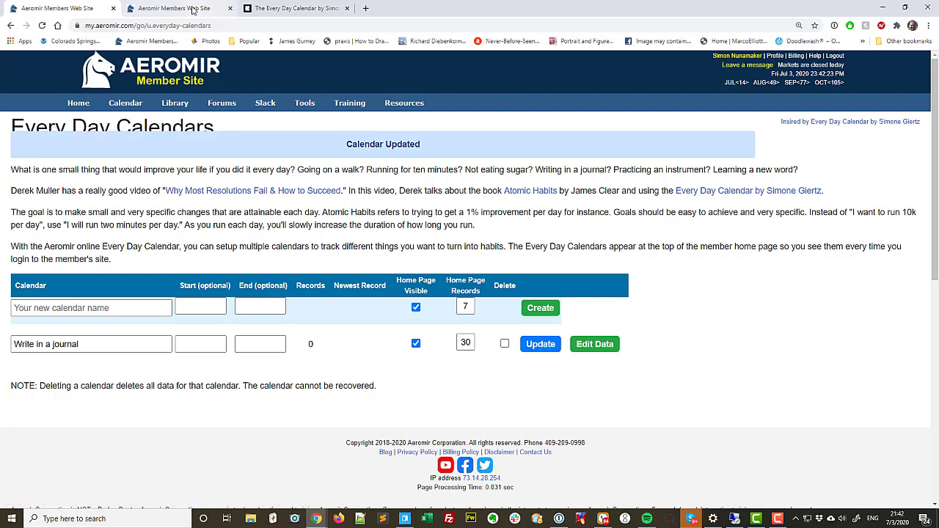
pyautogui.click(197, 10)
pyautogui.click(44, 26)
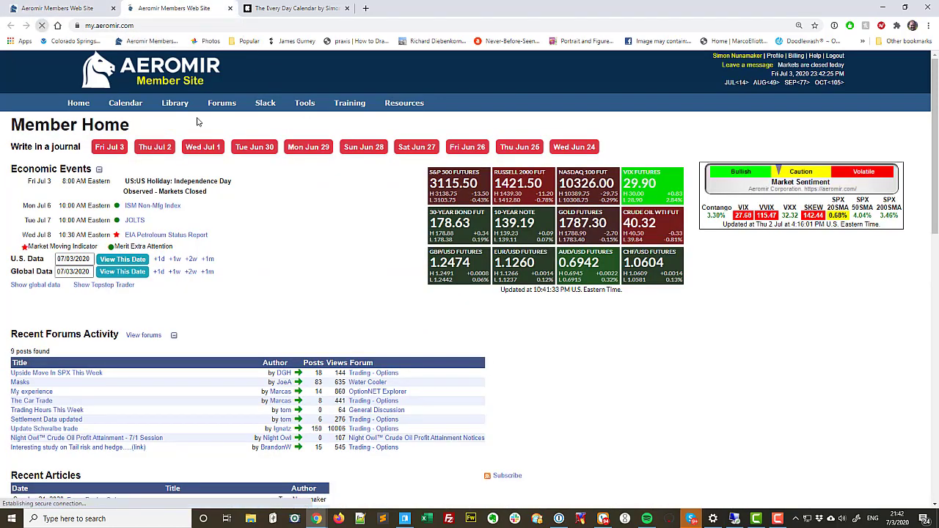
pyautogui.moveTo(271, 502); pyautogui.dragTo(357, 501)
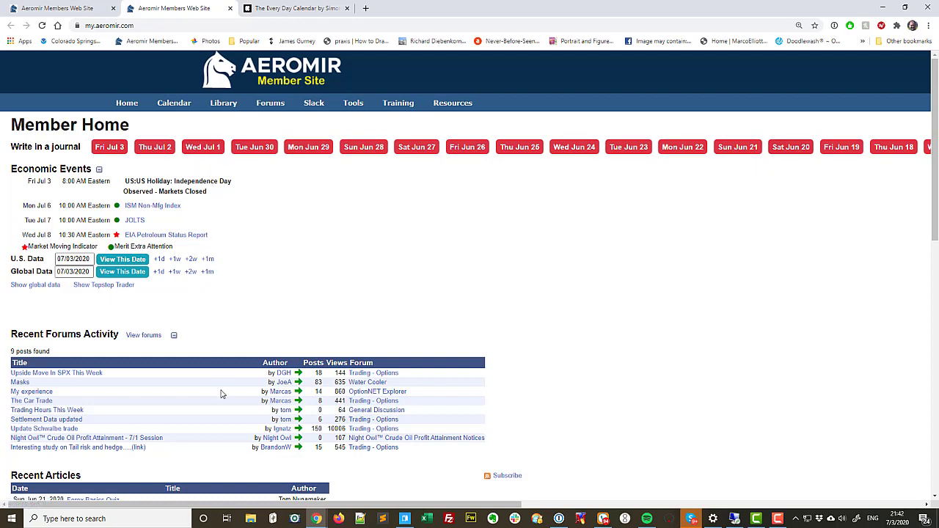
# - Set the "Write in a journal" calendar's home page records to 7, save the change and refresh the member home page
pyautogui.click(100, 14)
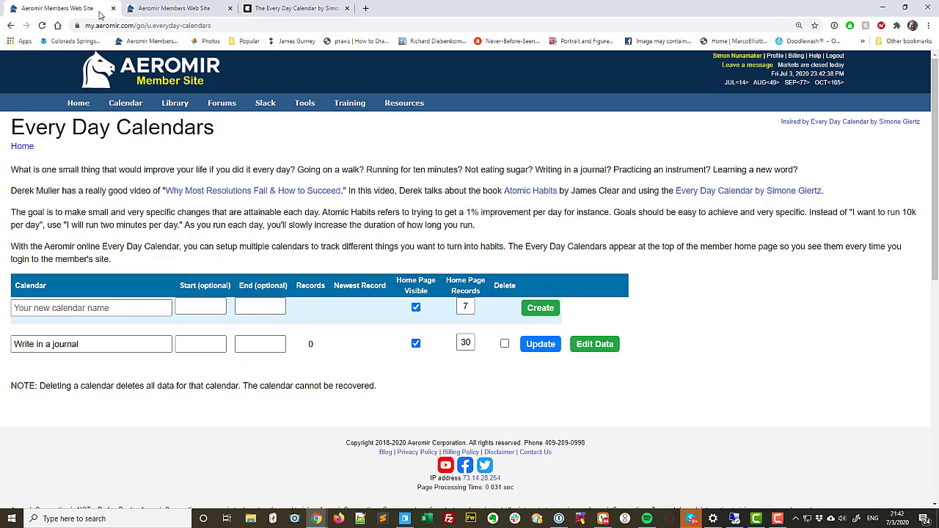
pyautogui.doubleClick(470, 347)
pyautogui.write('7')
pyautogui.click(540, 351)
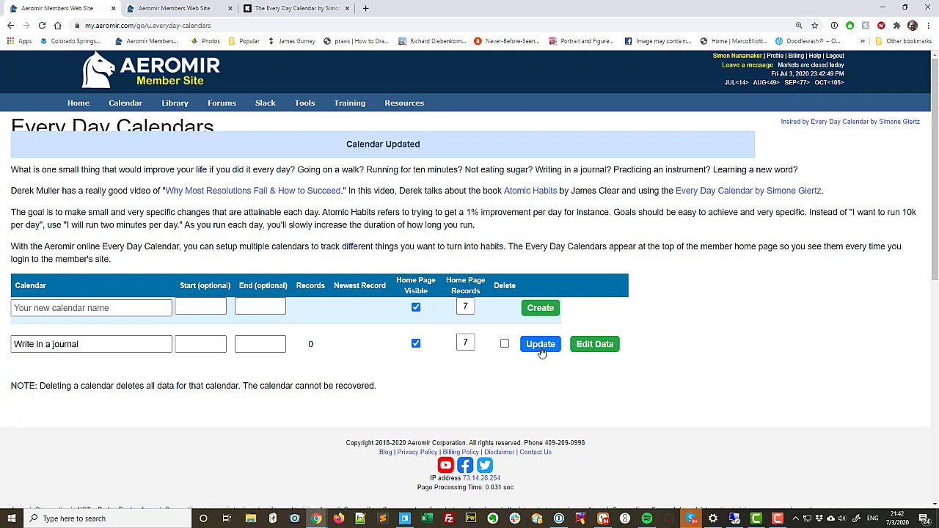
pyautogui.click(160, 11)
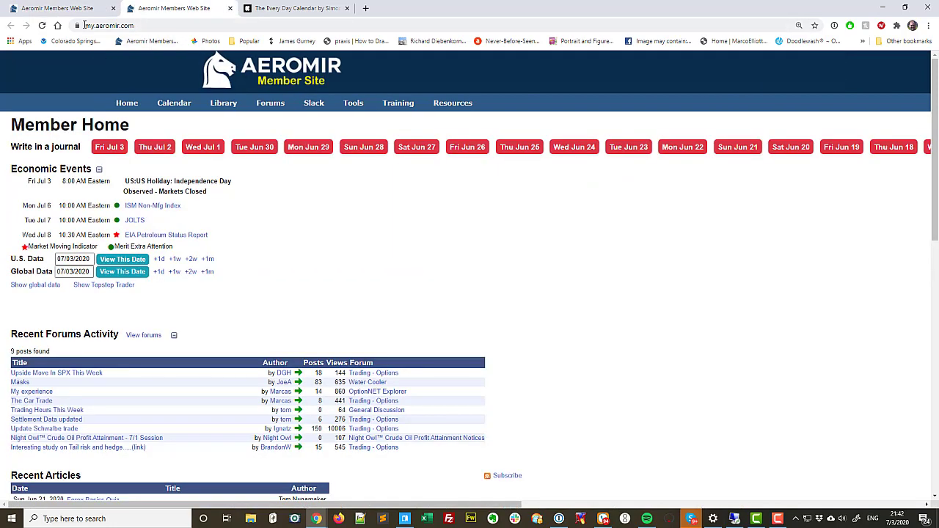
pyautogui.click(42, 26)
# - Add Thu Jul 2, Tue Jun 30 and Sat Jun 27 to the "Write in a journal" calendar from the member home page
pyautogui.click(85, 8)
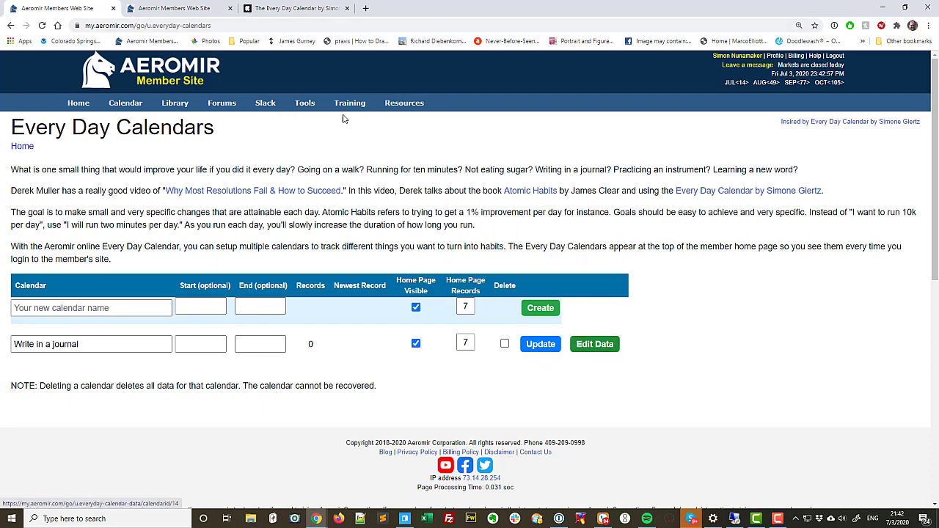
pyautogui.click(174, 8)
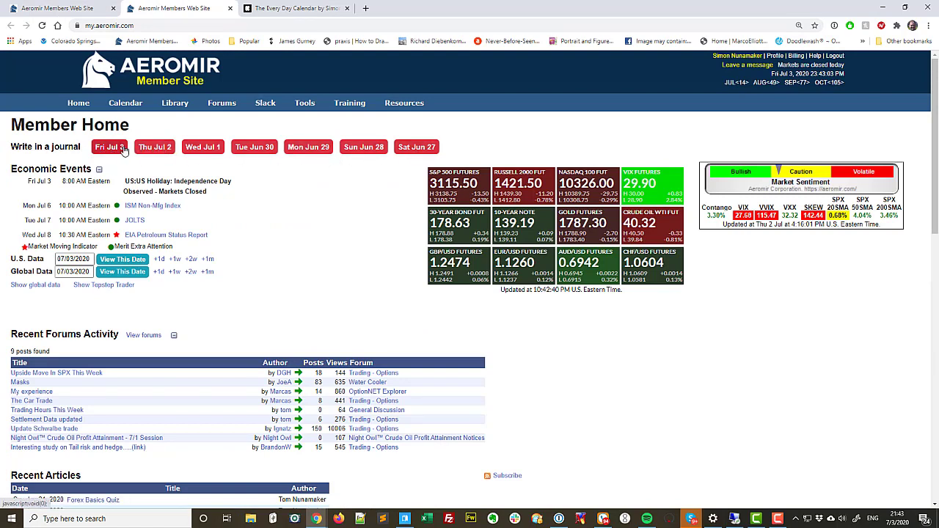
pyautogui.click(171, 149)
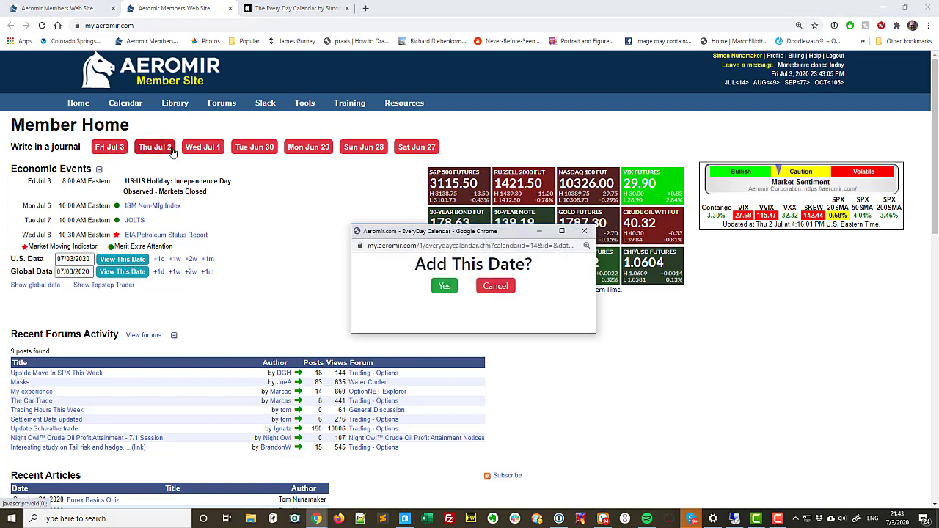
pyautogui.click(445, 286)
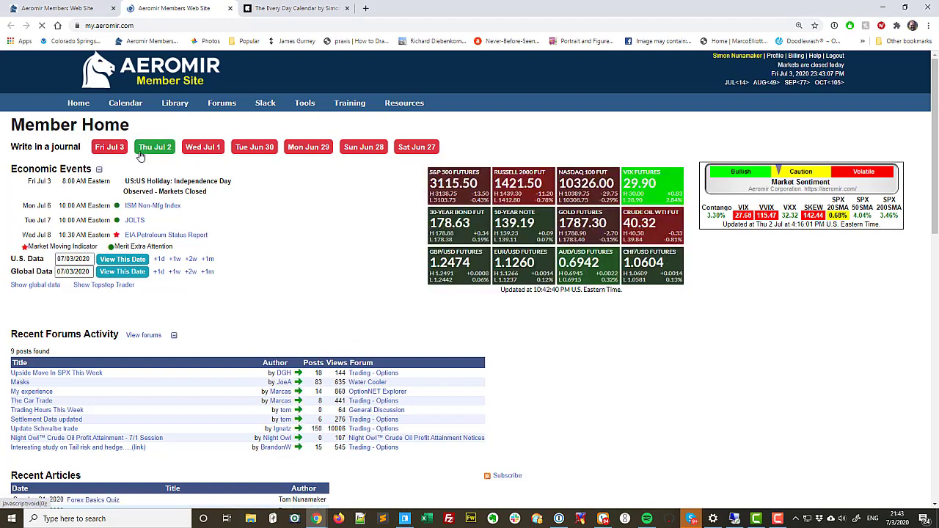
pyautogui.click(257, 150)
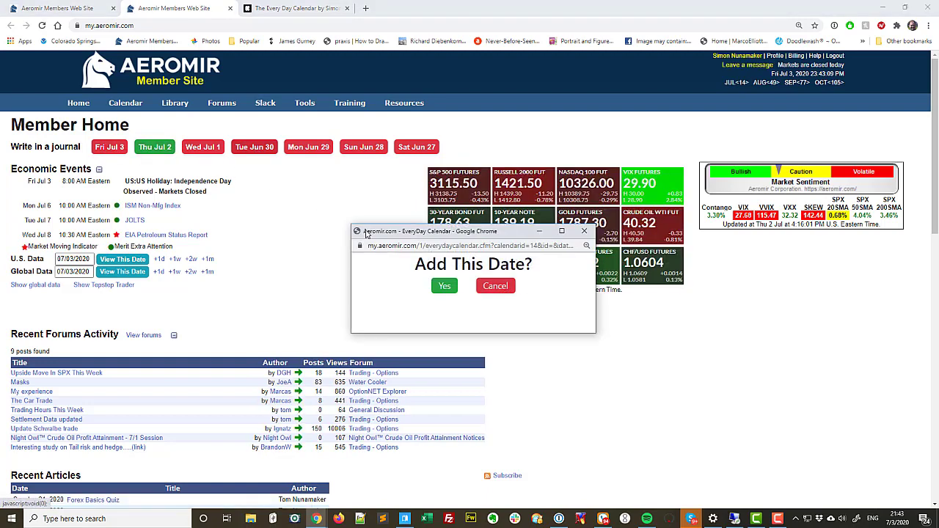
pyautogui.click(444, 286)
pyautogui.click(416, 148)
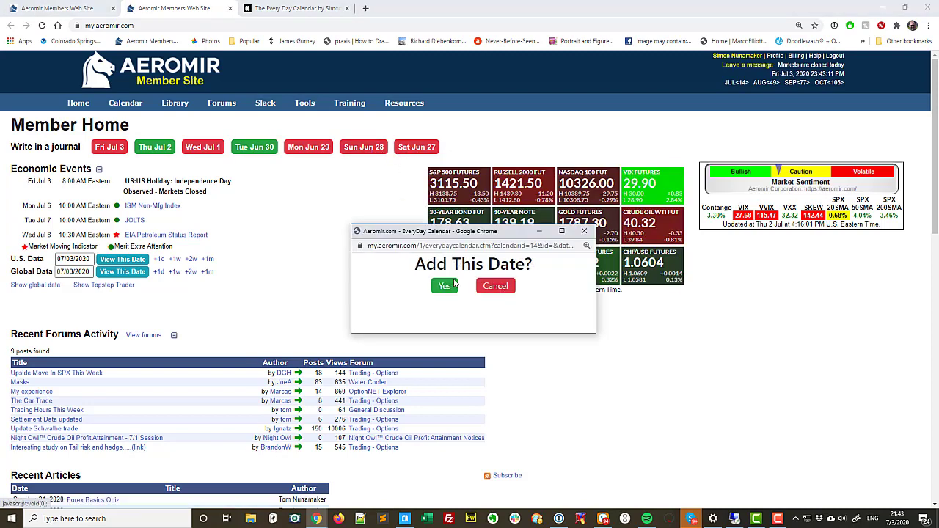
pyautogui.click(445, 287)
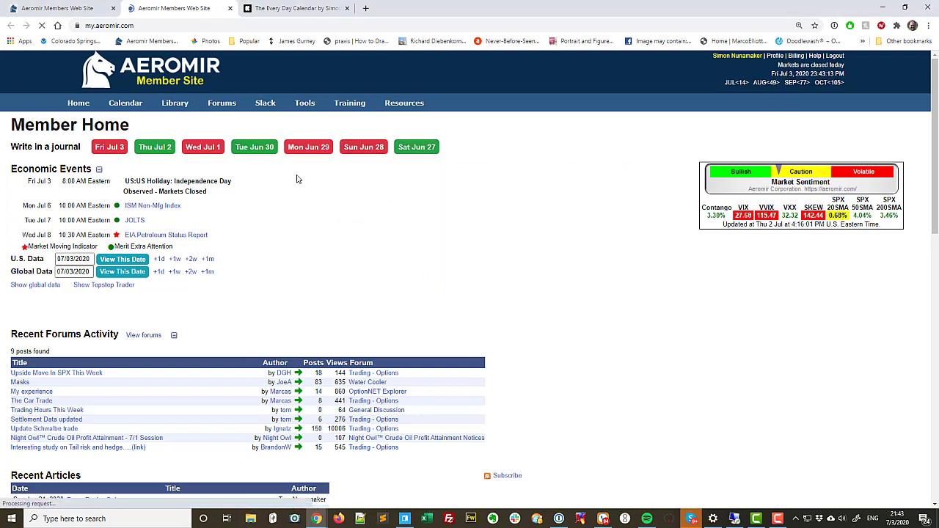
# - Open the "Write in a journal" calendar's data and compare its records with the completed dates on the member home page
pyautogui.click(85, 8)
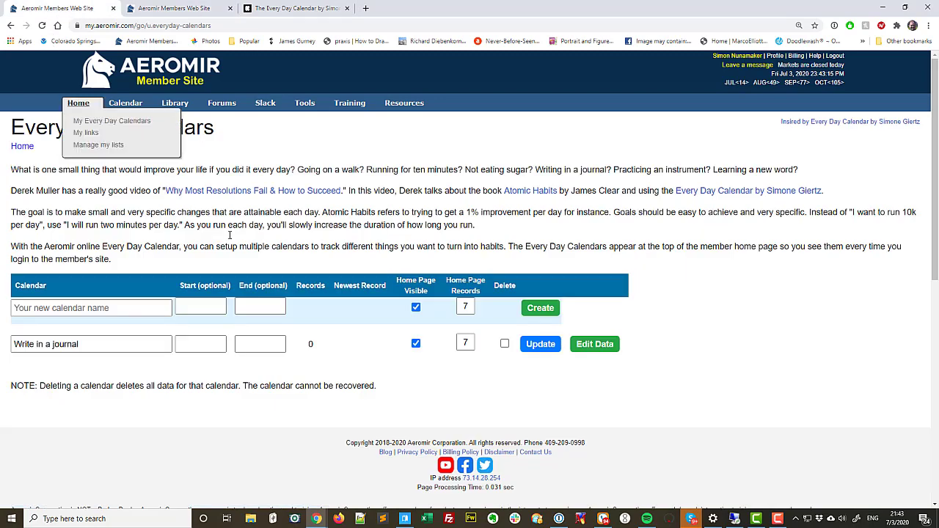
pyautogui.click(584, 344)
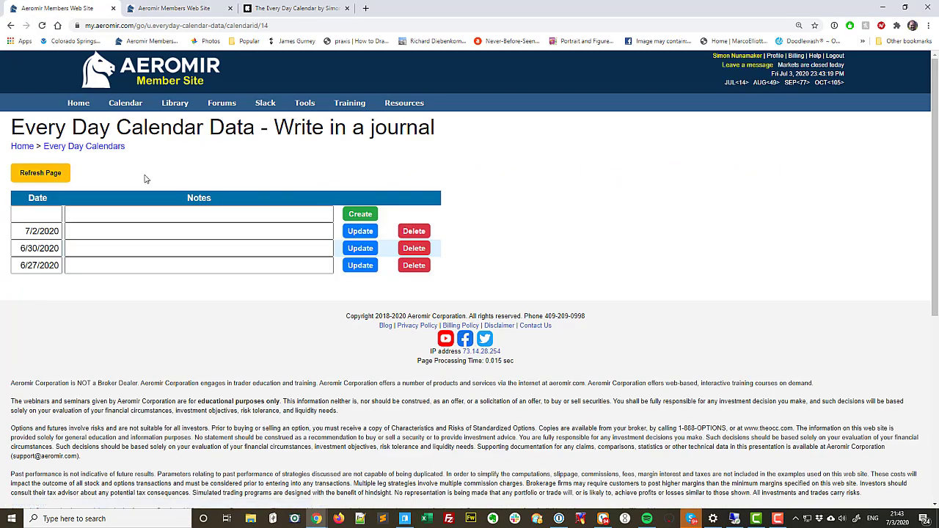
pyautogui.click(177, 13)
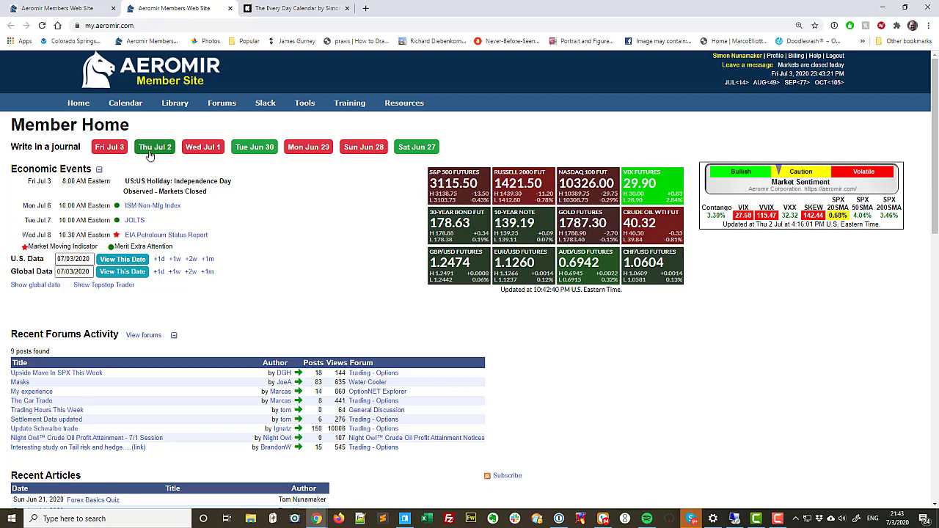
pyautogui.click(254, 148)
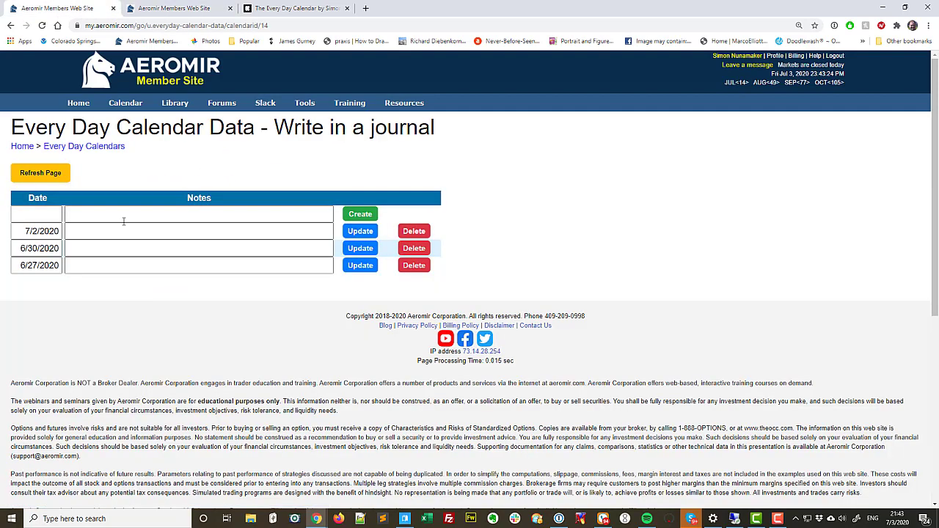
# - Try to enter the notes "lions" for the 6/27/2020 record and "chess" for the 6/30/2020 record
pyautogui.click(80, 268)
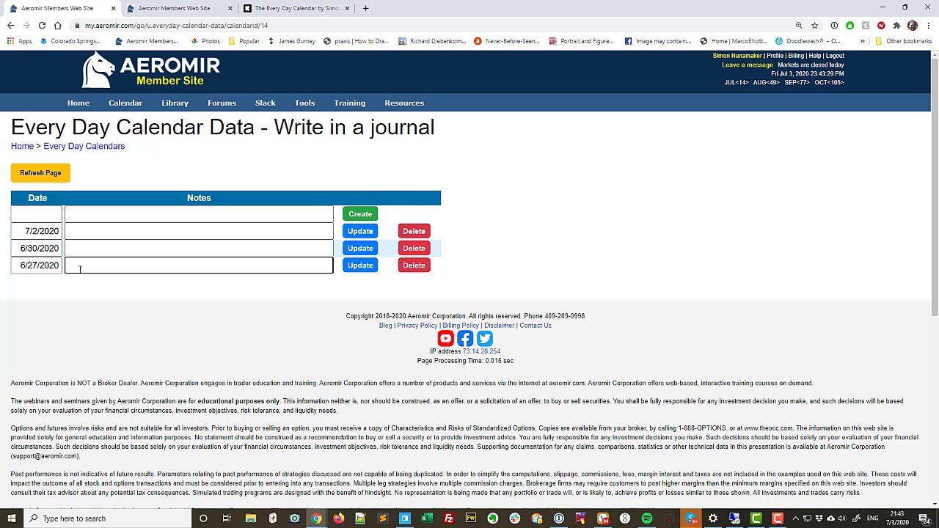
pyautogui.write('lions')
pyautogui.hotkey('shift', 'Tab')
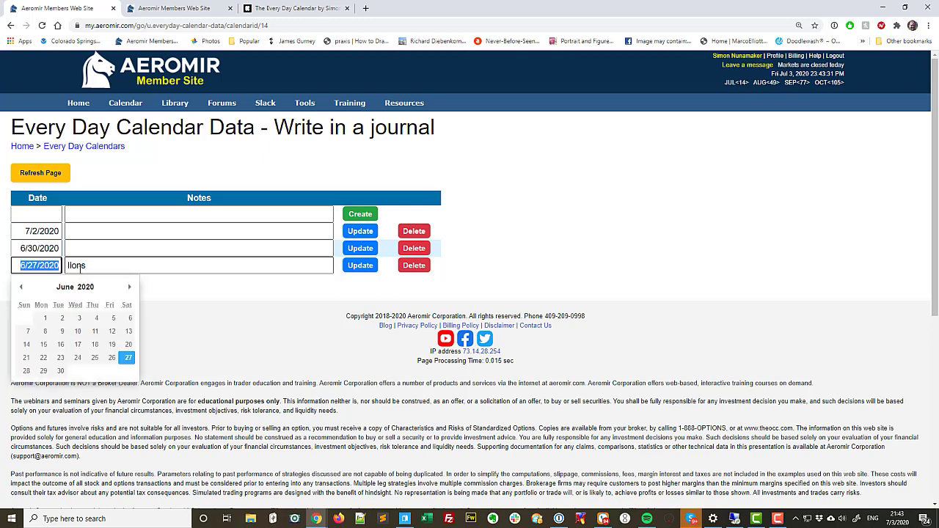
pyautogui.click(93, 250)
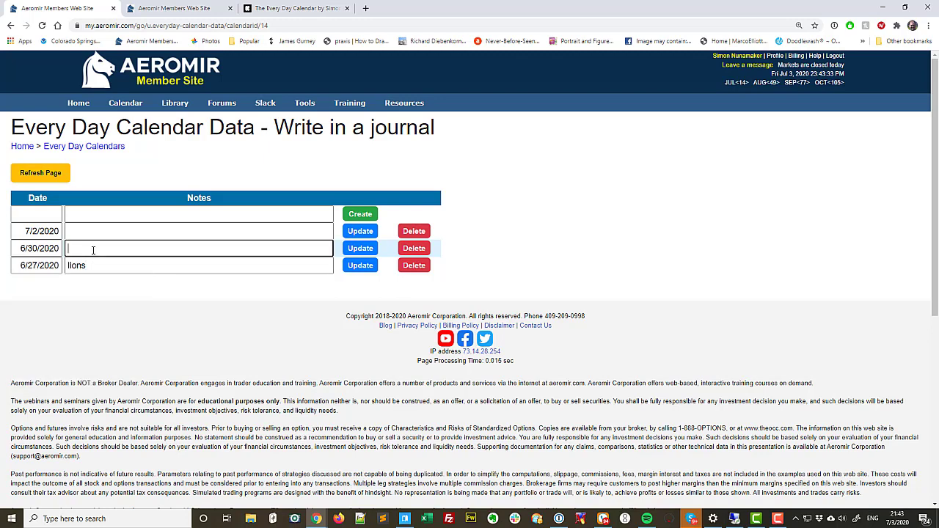
pyautogui.write('chess')
# - Set the note of the 7/2/2020 record to "mowing your lawn" and save that record
pyautogui.click(72, 231)
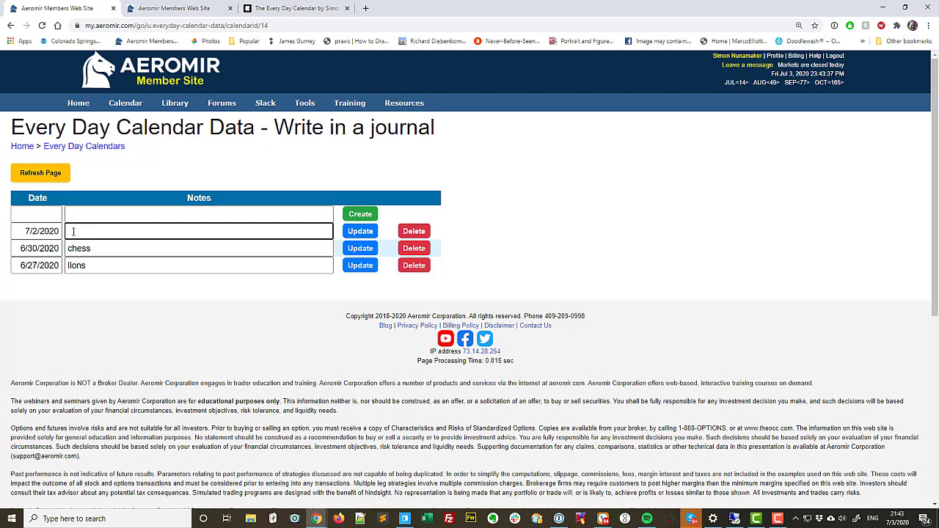
pyautogui.write('mowing your lawn')
pyautogui.tripleClick(147, 233)
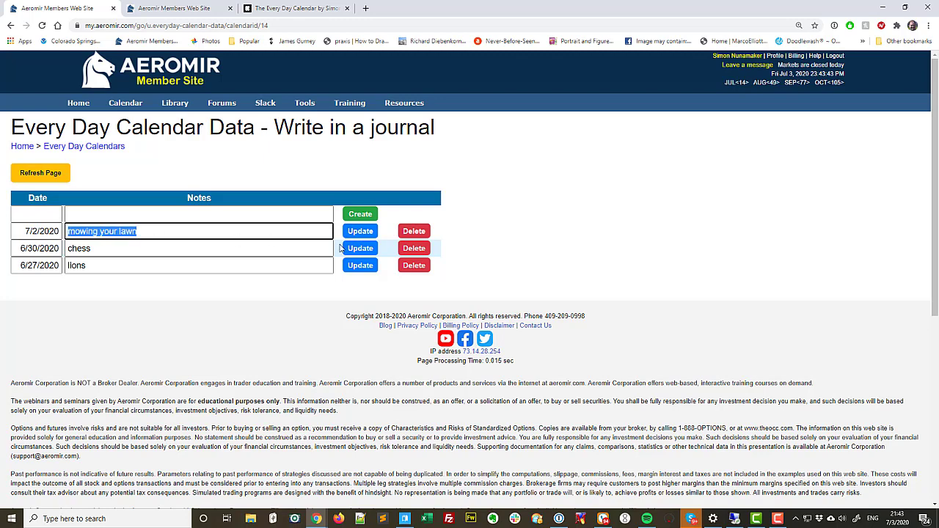
pyautogui.click(359, 235)
# - Add the note "chess" to the 6/30/2020 record and "brushing your teeth" to the 6/27/2020 record, saving each one
pyautogui.click(275, 247)
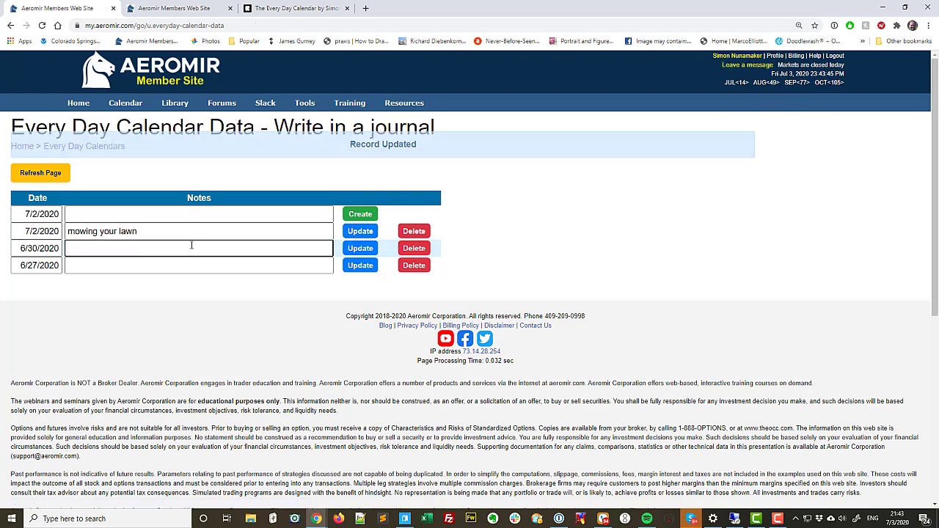
pyautogui.write('chess')
pyautogui.press('Return')
pyautogui.click(177, 265)
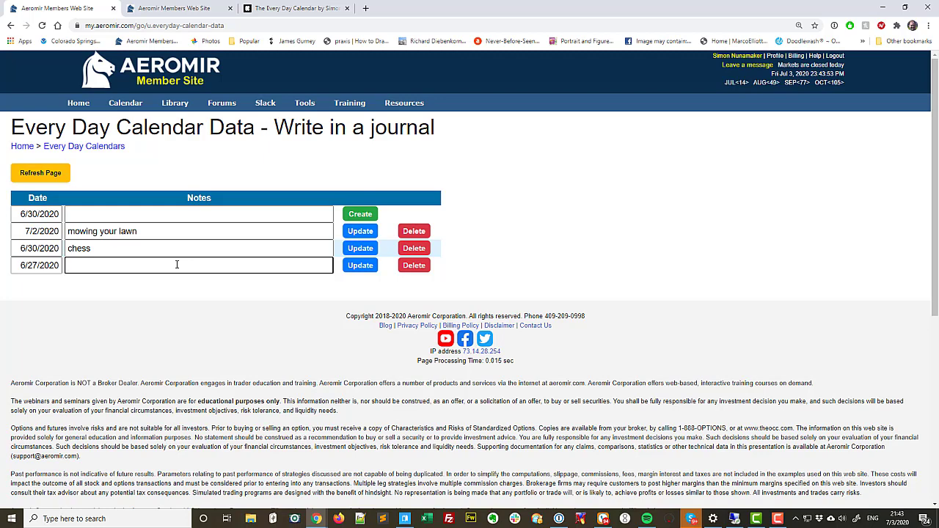
pyautogui.write('brushing your teeth')
pyautogui.click(359, 266)
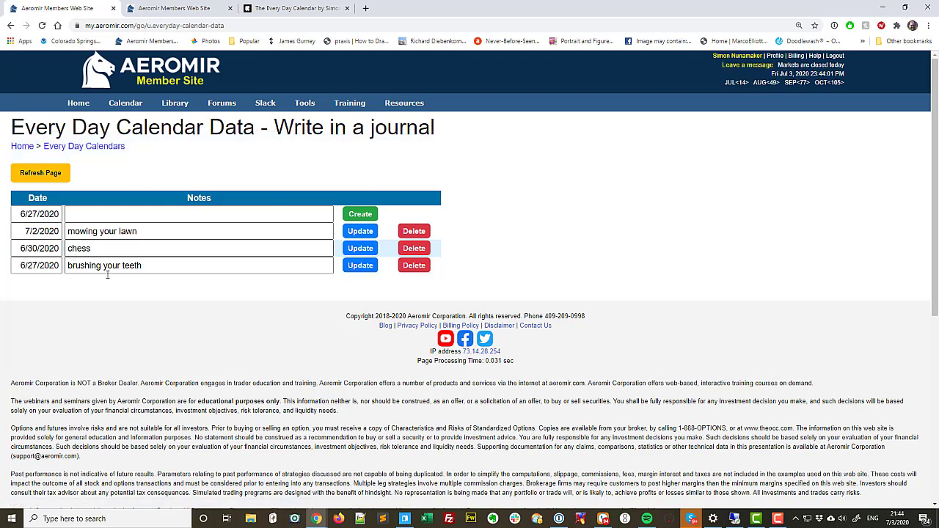
# - Reload the member home page and check the notes on the completed dates, cancelling the deletion prompt for Sat Jun 27
pyautogui.click(42, 26)
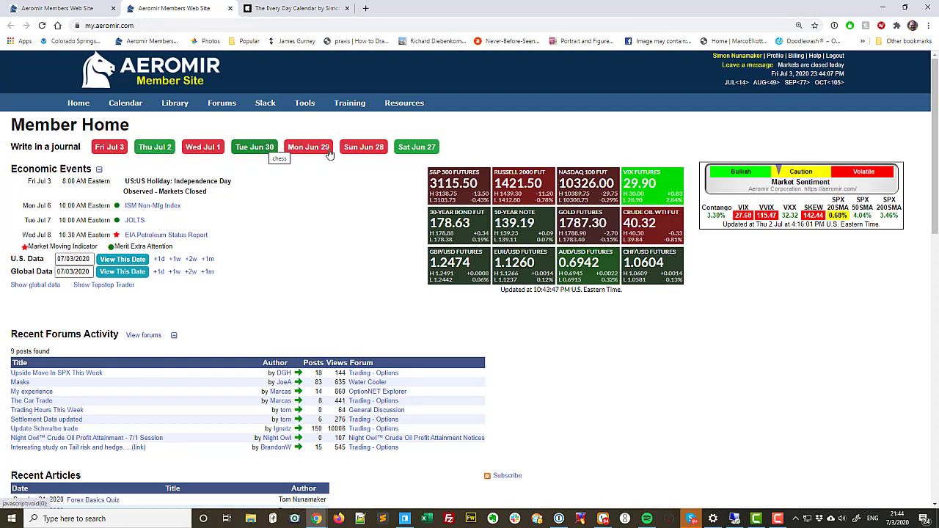
pyautogui.click(408, 148)
pyautogui.click(494, 285)
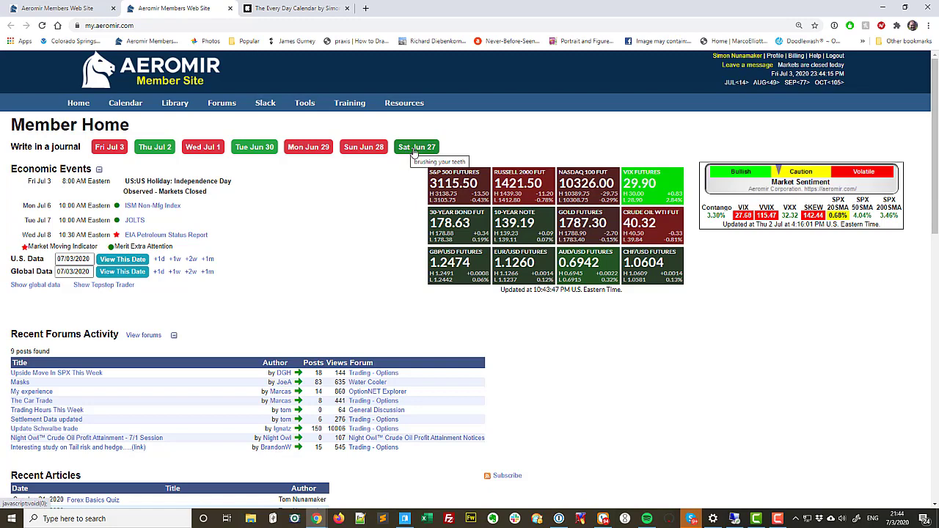
# - Delete Sat Jun 27 from the "Write in a journal" calendar on the member home page and confirm the deletion
pyautogui.click(415, 149)
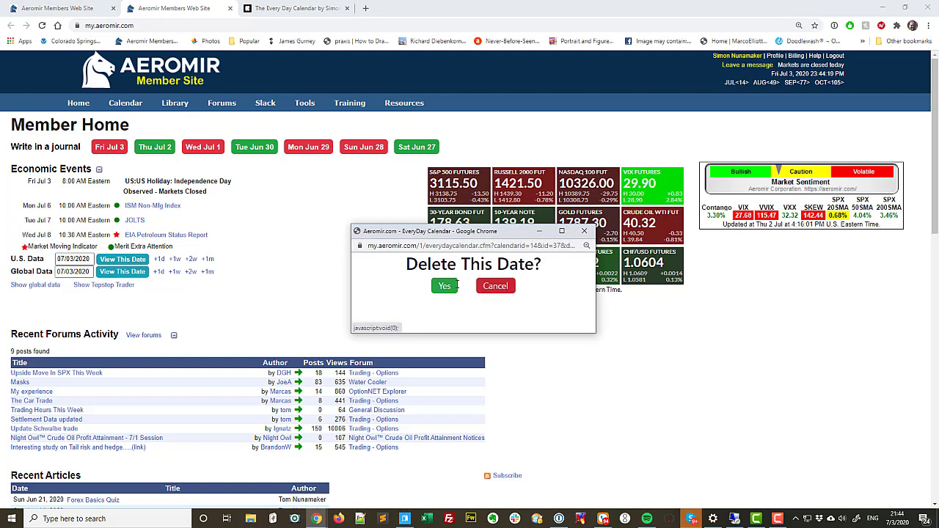
pyautogui.click(445, 286)
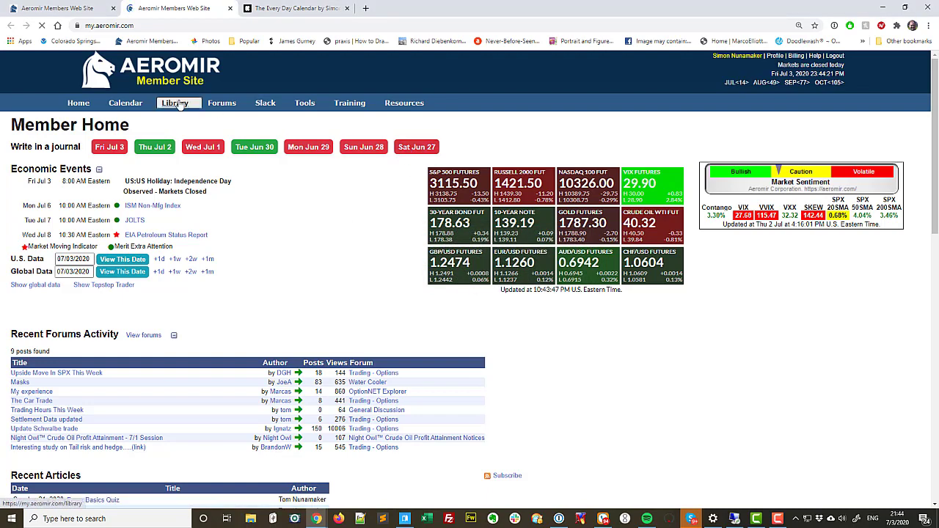
# - Create a record dated 6/28/2020 with the note "Watering your lawn" in the "Write in a journal" calendar's data
pyautogui.click(54, 149)
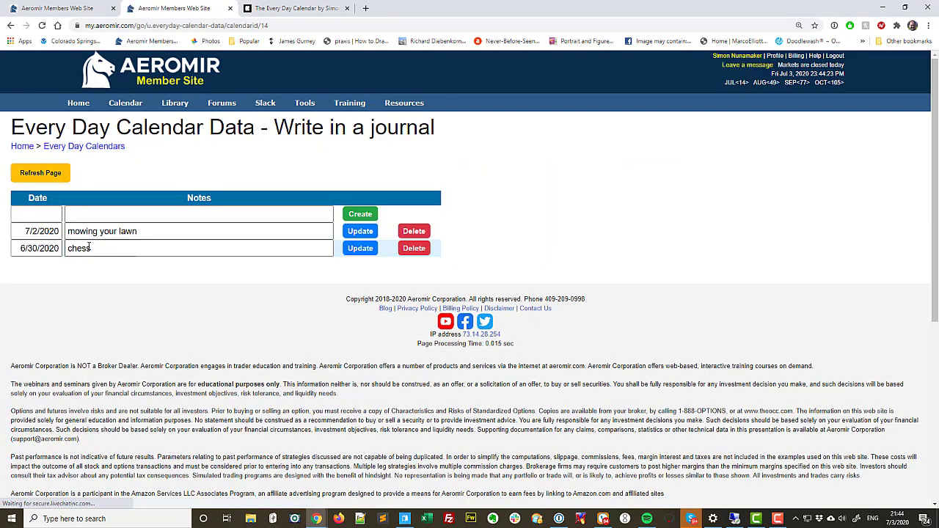
pyautogui.click(47, 214)
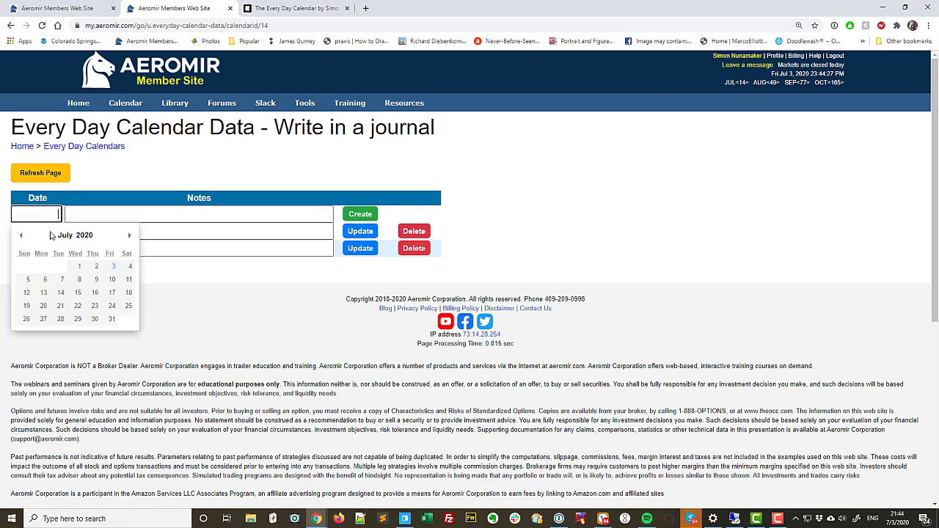
pyautogui.click(21, 236)
pyautogui.click(27, 318)
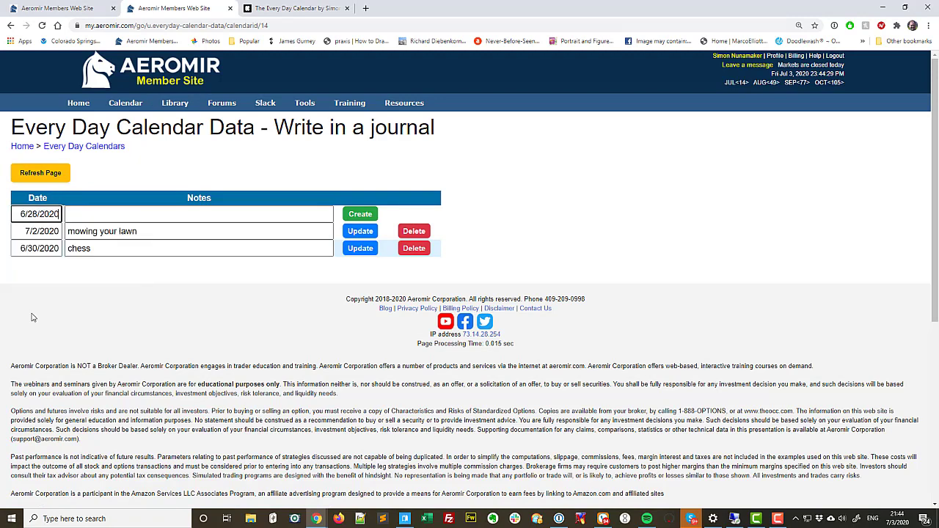
pyautogui.click(86, 216)
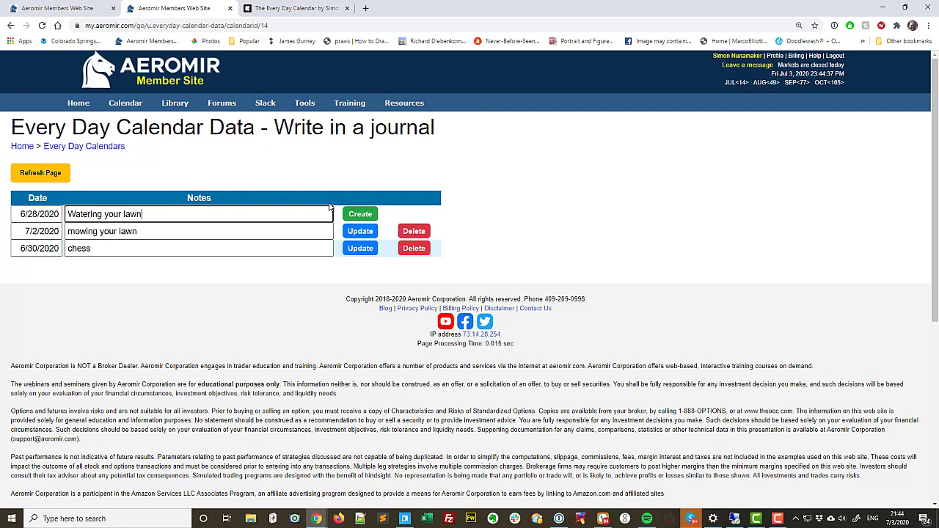
pyautogui.click(354, 213)
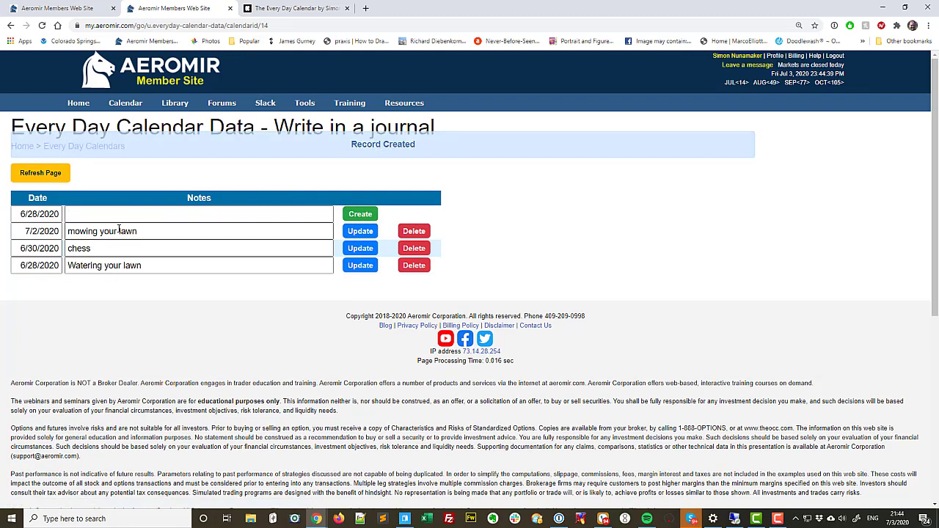
# - Capitalize the note of the 6/30/2020 record to "Chess" and save it
pyautogui.moveTo(71, 248); pyautogui.dragTo(57, 251)
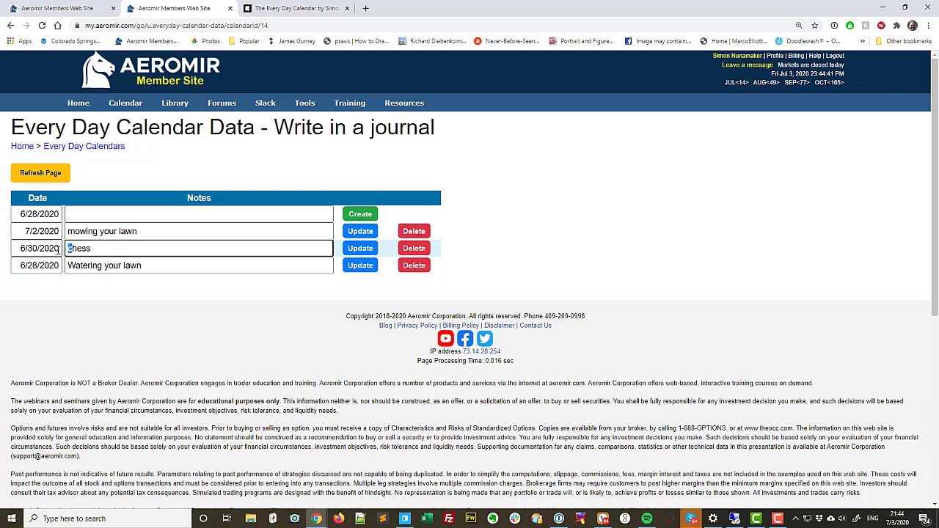
pyautogui.write('C')
pyautogui.click(360, 248)
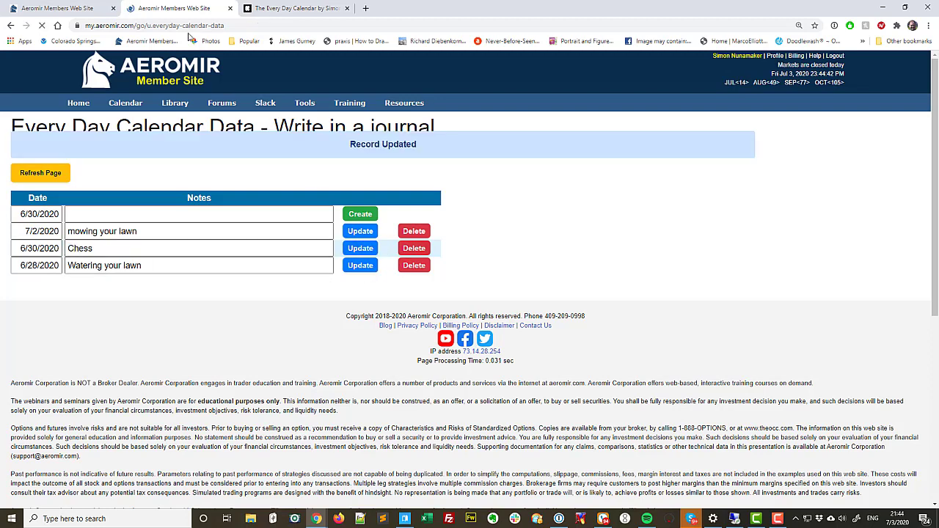
# - Return to the member home page to check its journal dates, and cancel the deletion prompt for Sun Jun 28
pyautogui.click(70, 8)
pyautogui.click(57, 25)
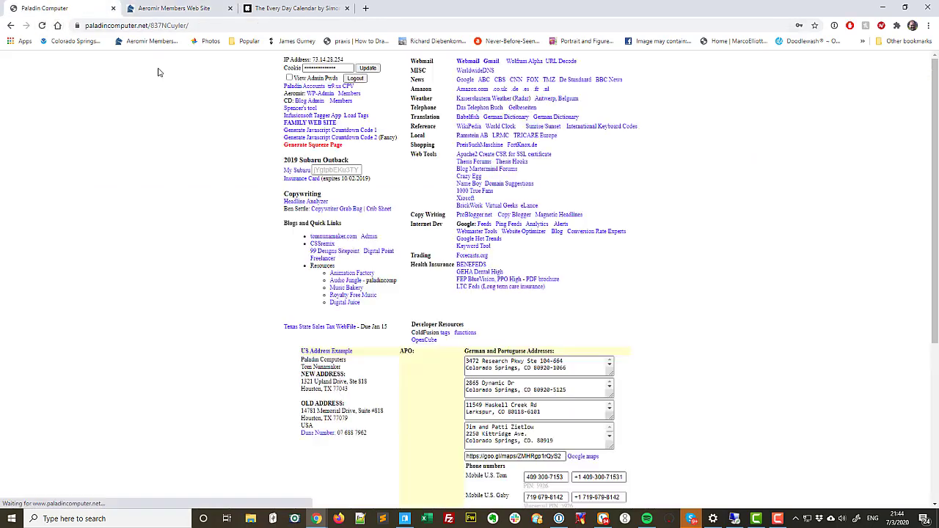
pyautogui.click(11, 25)
pyautogui.click(10, 25)
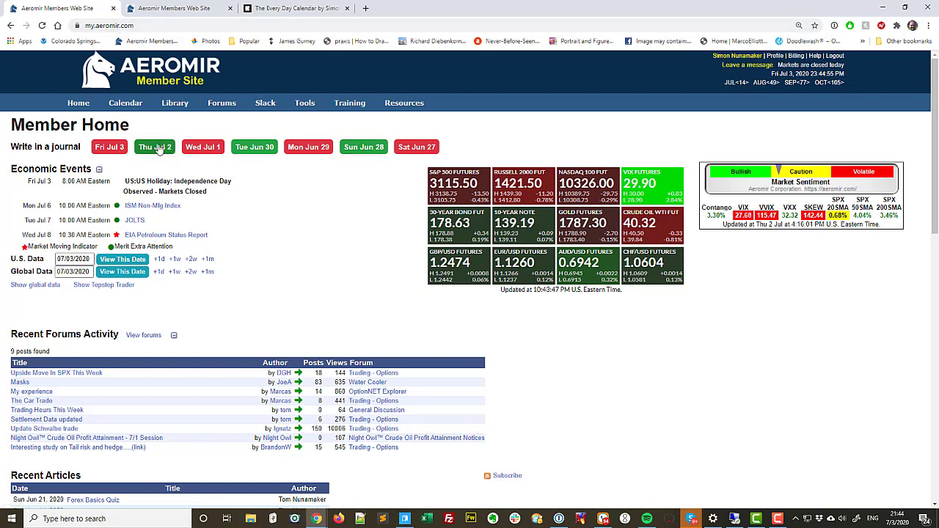
pyautogui.click(364, 147)
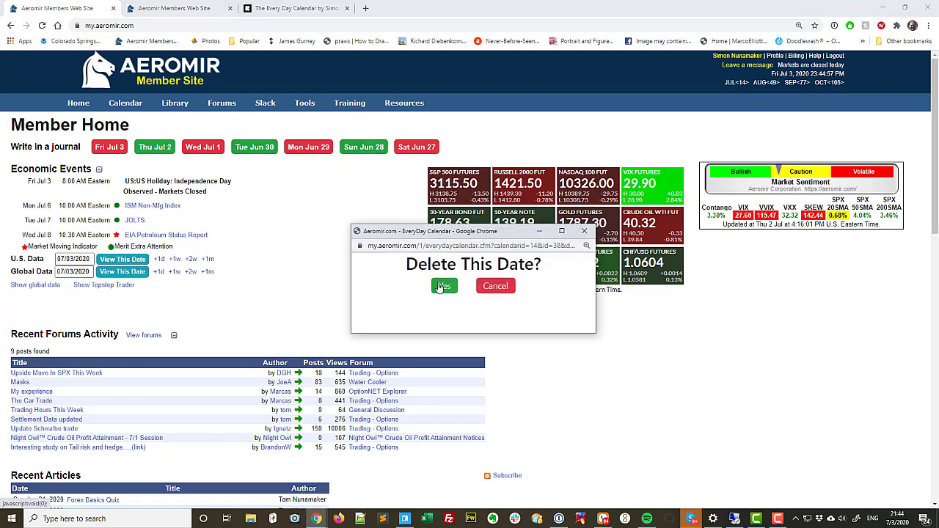
pyautogui.click(494, 286)
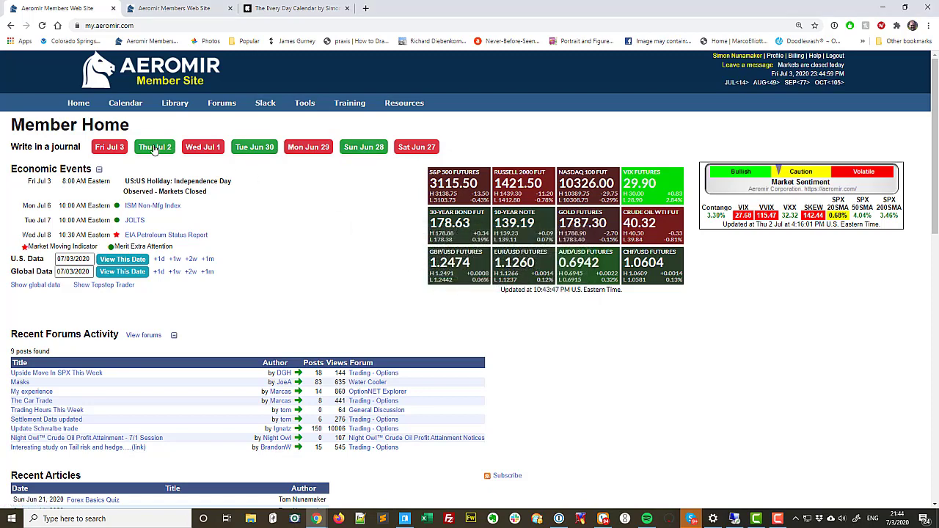
# - Go back to the Every Day Calendars list and create a new calendar named "Daily Walk"
pyautogui.click(156, 8)
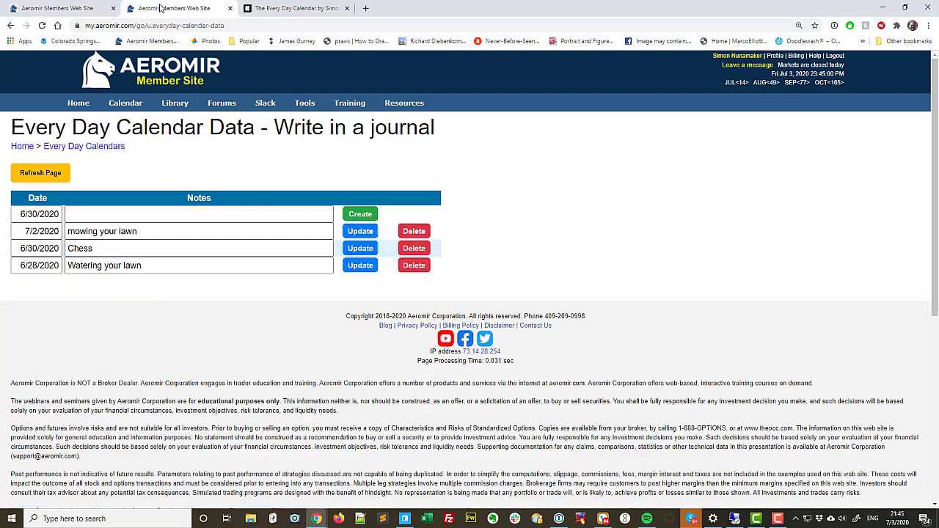
pyautogui.click(85, 150)
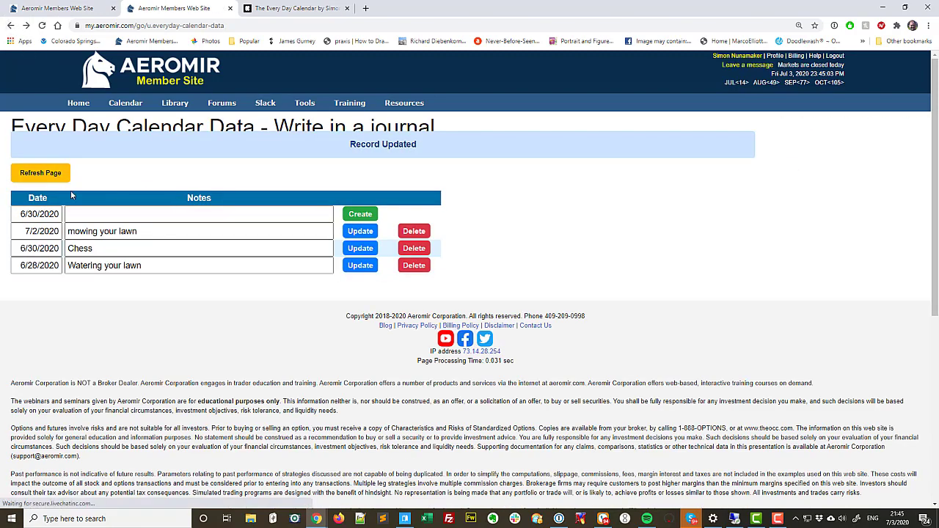
pyautogui.click(42, 175)
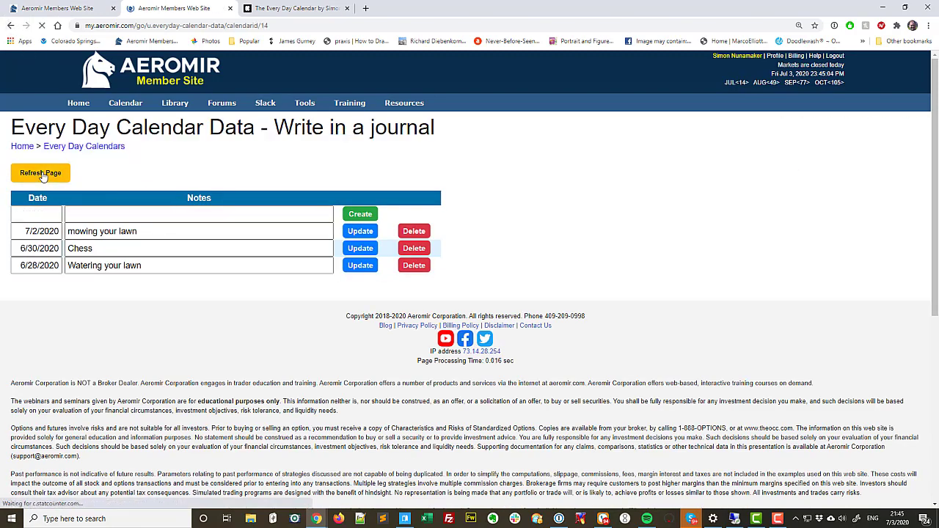
pyautogui.click(74, 150)
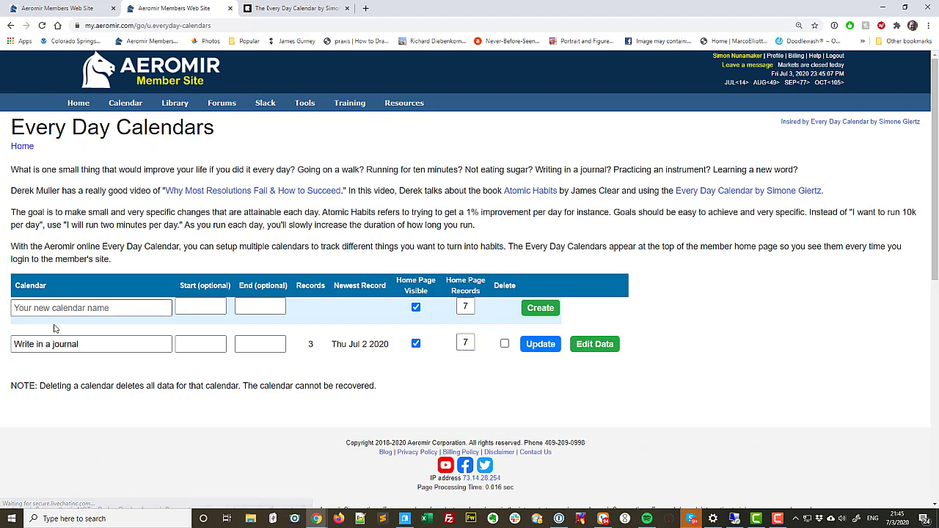
pyautogui.click(78, 308)
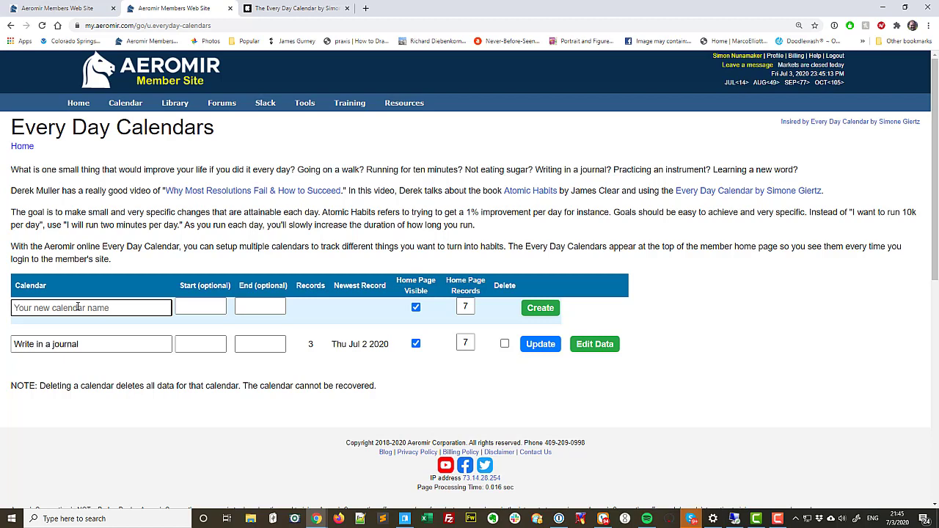
pyautogui.write('Daily')
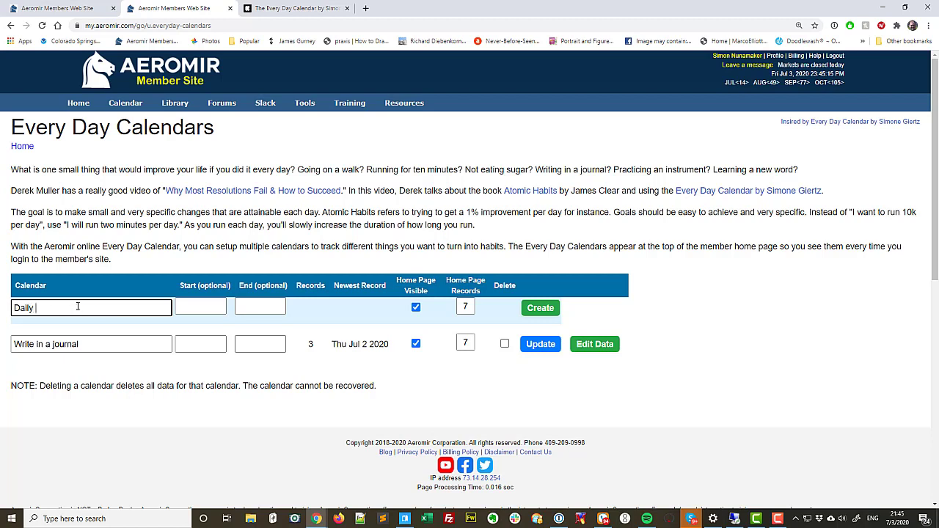
pyautogui.write(' Walk')
pyautogui.click(541, 308)
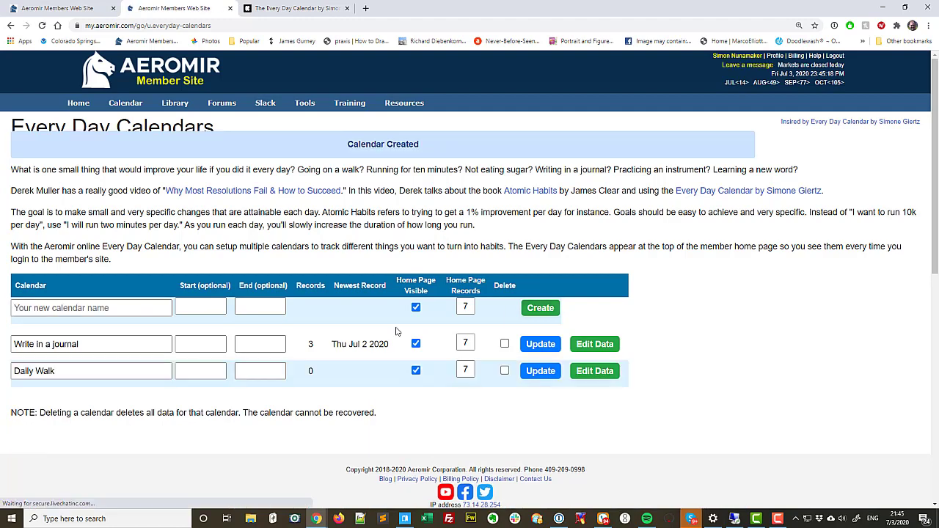
# - Open the "Daily Walk" calendar's data and create a record dated 7/5/2020 with the note "Neighborhood"
pyautogui.click(594, 371)
pyautogui.click(44, 214)
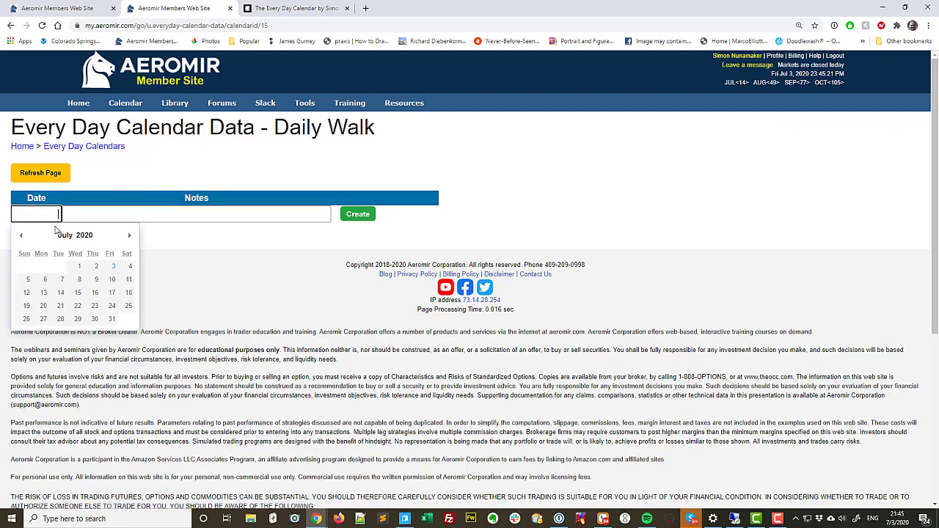
pyautogui.click(26, 282)
pyautogui.click(95, 212)
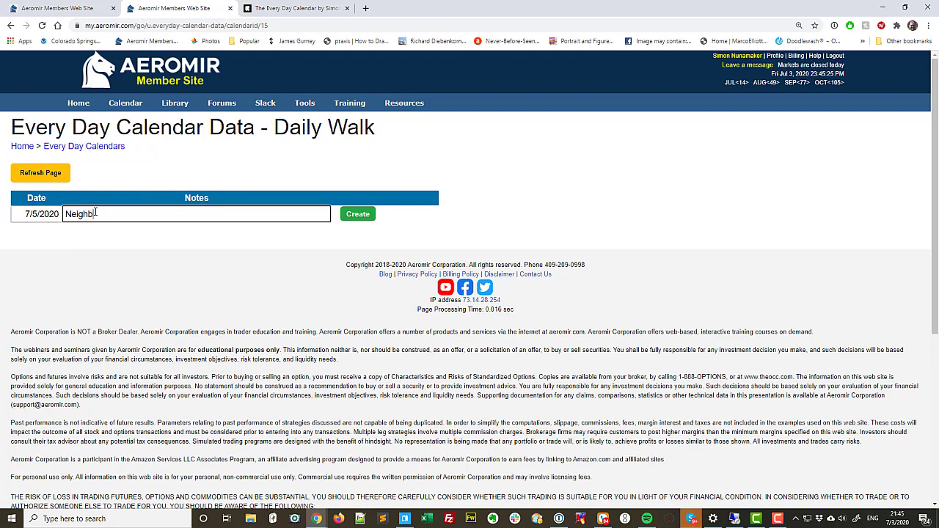
pyautogui.press('Return')
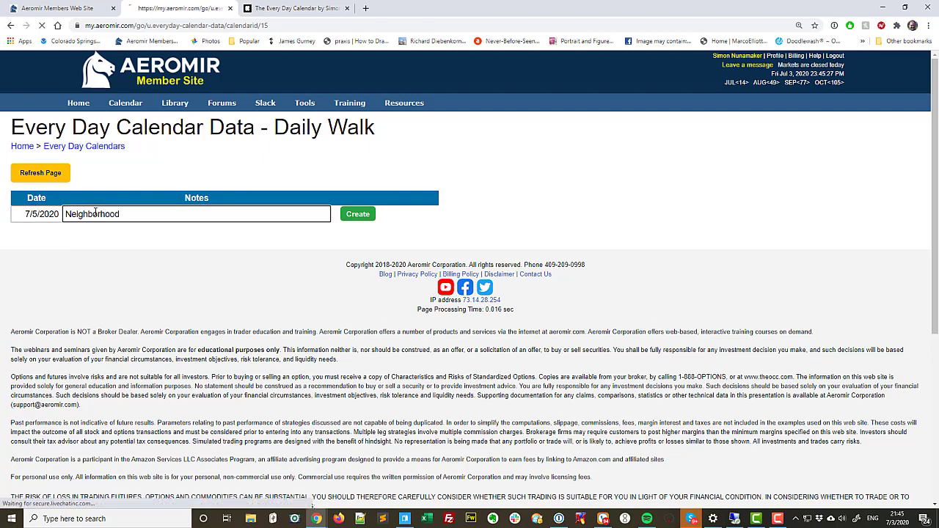
# - Change the date of the "Neighborhood" record to 7/3/2020 and save the update
pyautogui.click(26, 215)
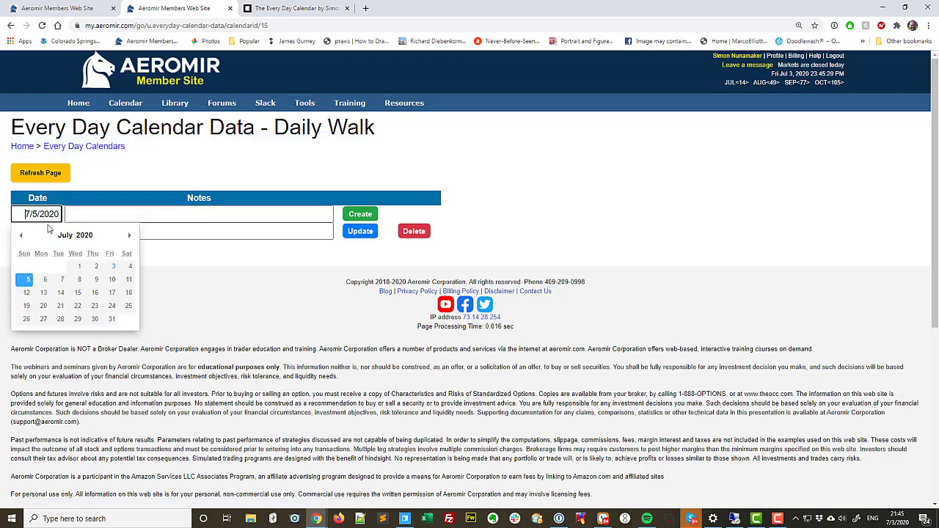
pyautogui.click(188, 274)
pyautogui.click(38, 231)
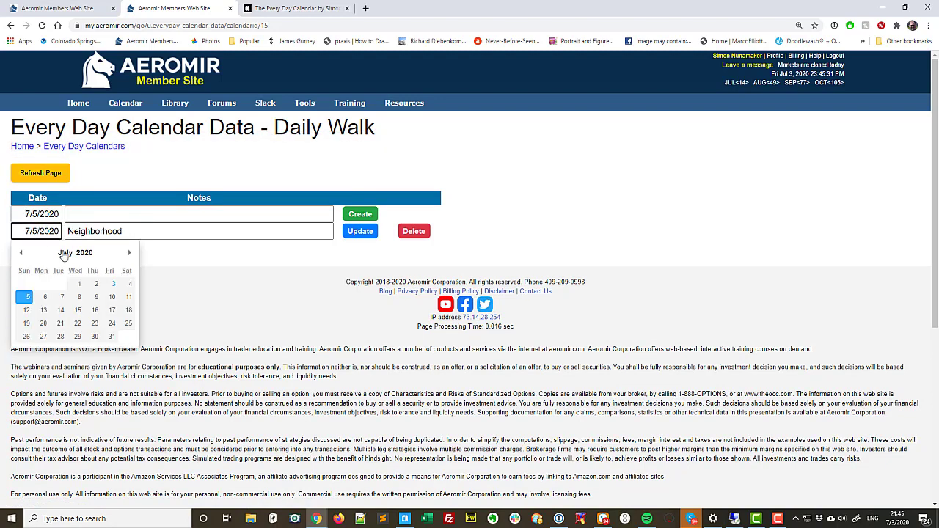
pyautogui.click(110, 284)
pyautogui.click(352, 232)
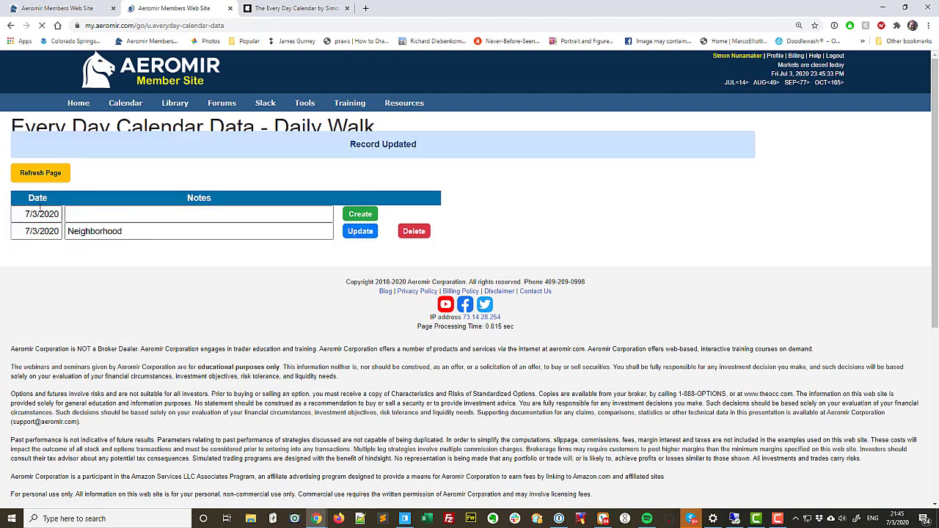
# - Create a "Daily Walk" record dated 7/1/2020 with the note "Pike Peak Loop - 4.7 miles"
pyautogui.click(36, 214)
pyautogui.click(76, 267)
pyautogui.click(94, 210)
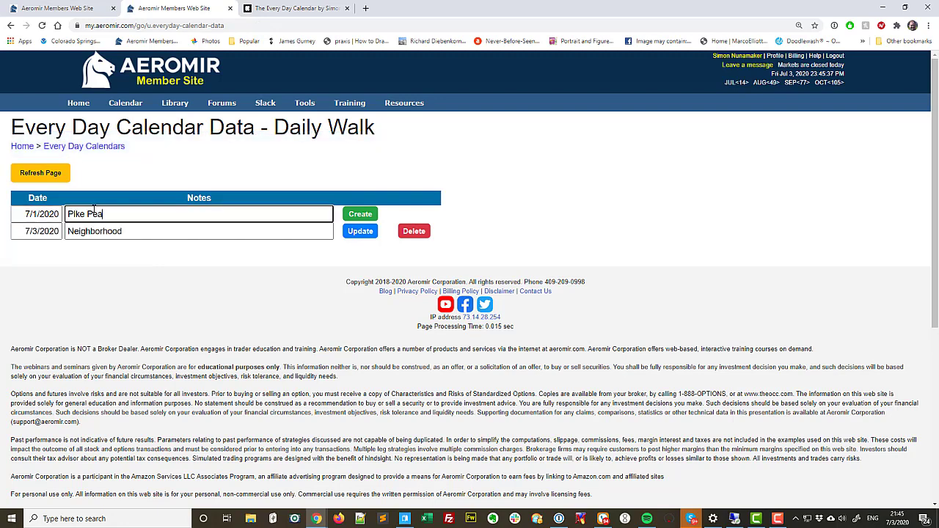
pyautogui.write('Pike Peak Loop - 4.7 miles')
pyautogui.press('Tab')
pyautogui.click(364, 220)
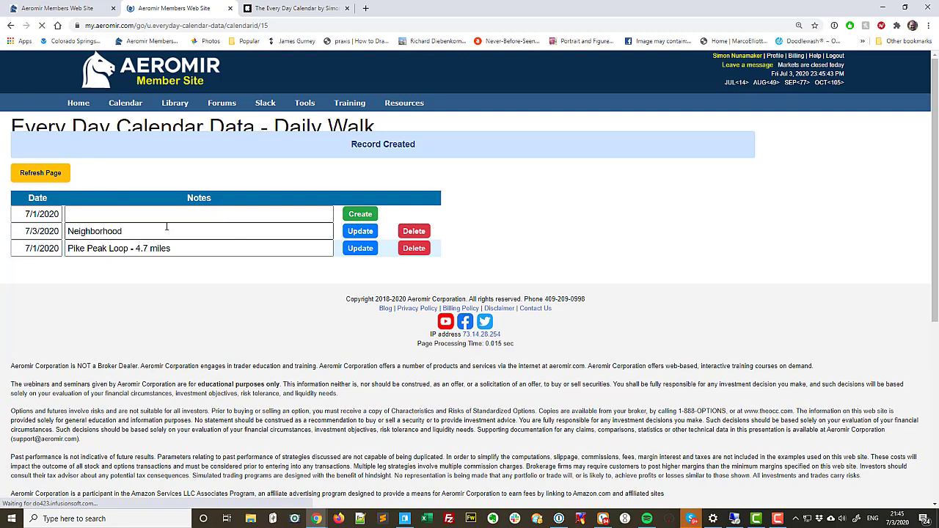
# - Create a "Daily Walk" record dated 6/28/2020 with the note "Air Force Academy - Falcon Trail"
pyautogui.click(37, 213)
pyautogui.click(21, 235)
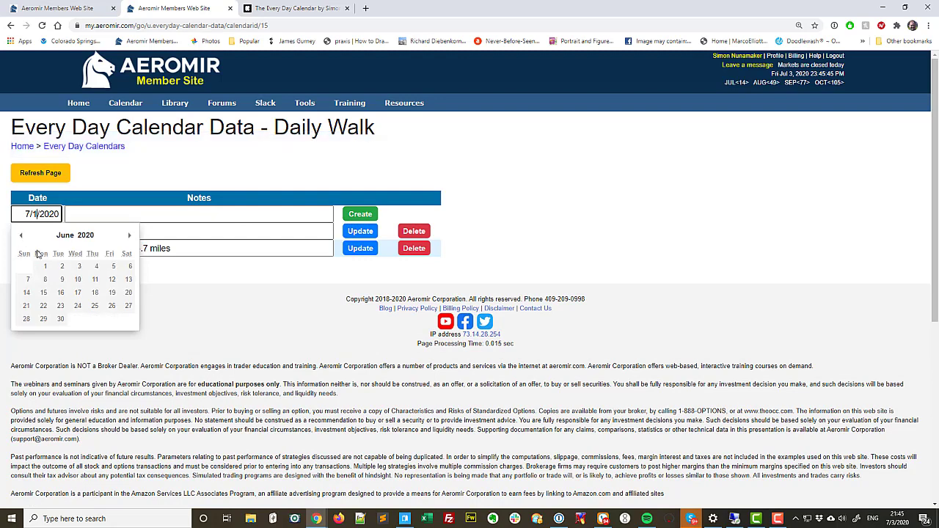
pyautogui.click(26, 319)
pyautogui.click(88, 209)
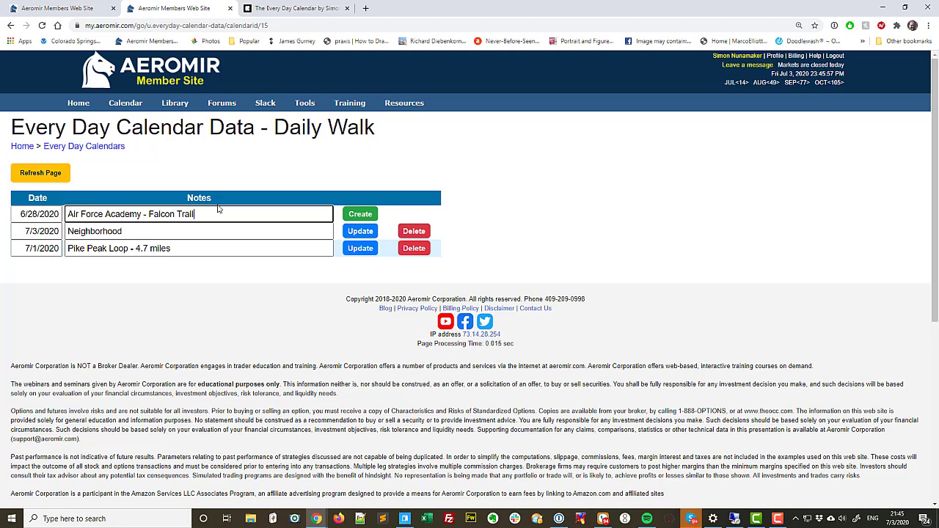
pyautogui.click(358, 215)
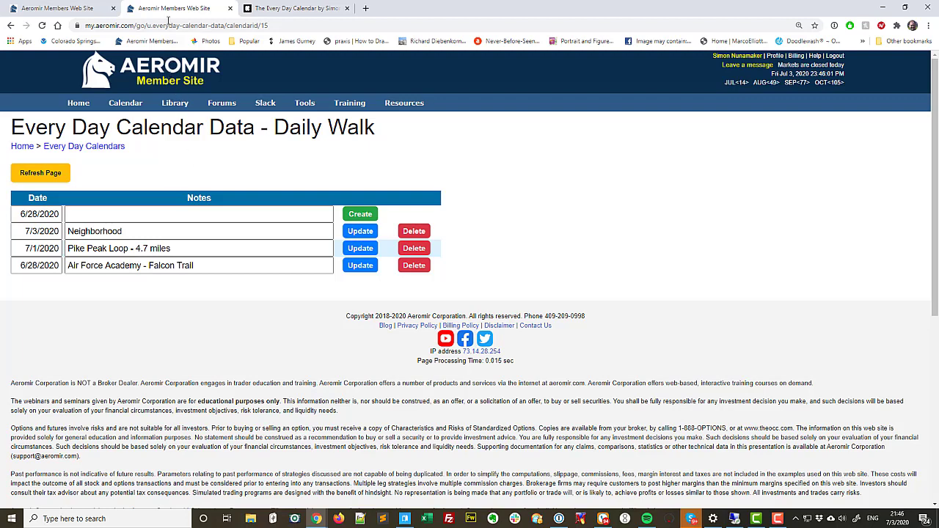
# - Return to the member home page and add Fri Jul 3 to the "Write in a journal" calendar
pyautogui.click(134, 77)
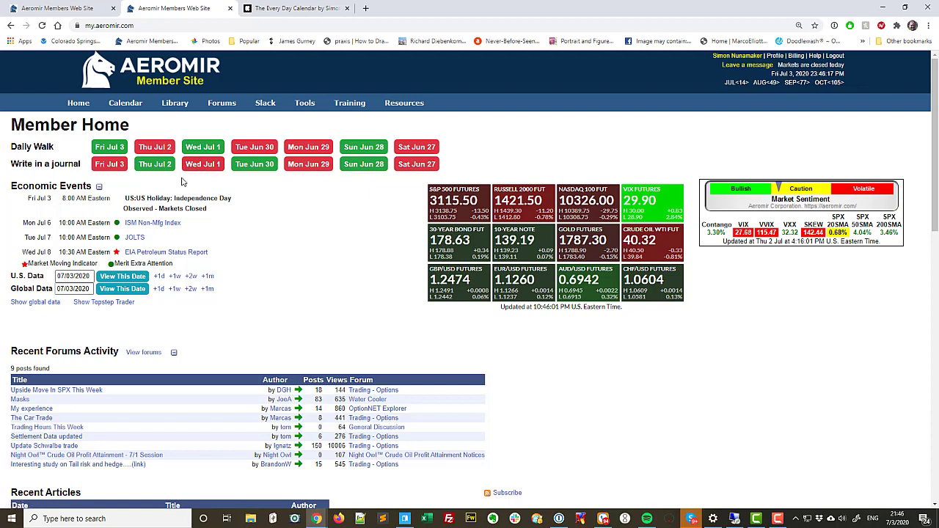
pyautogui.click(108, 165)
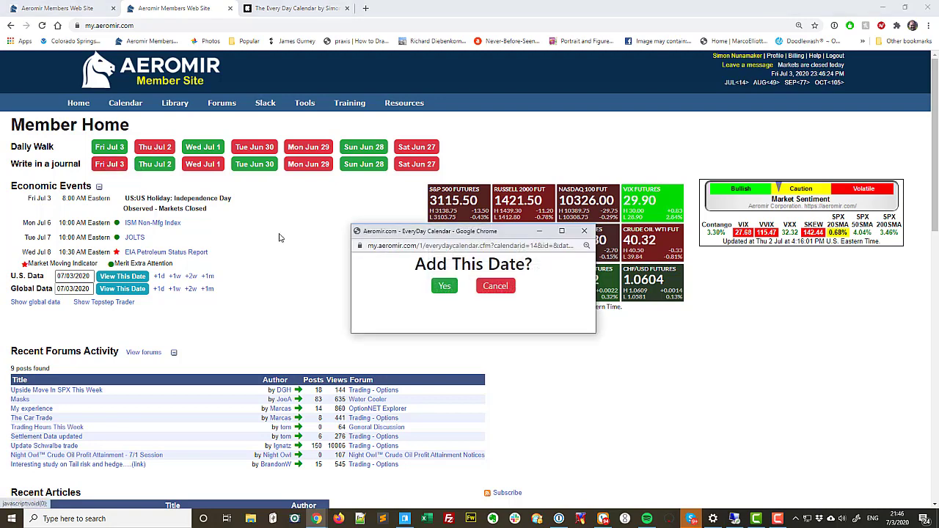
pyautogui.click(443, 286)
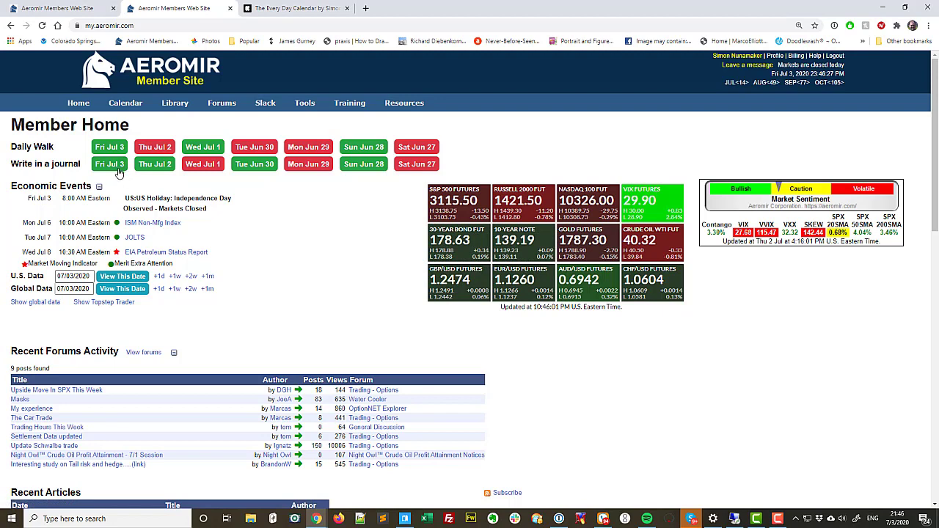
# - Look at the "Write in a journal" data and the Every Day Calendar Kickstarter page, returning to the member home page
pyautogui.click(66, 165)
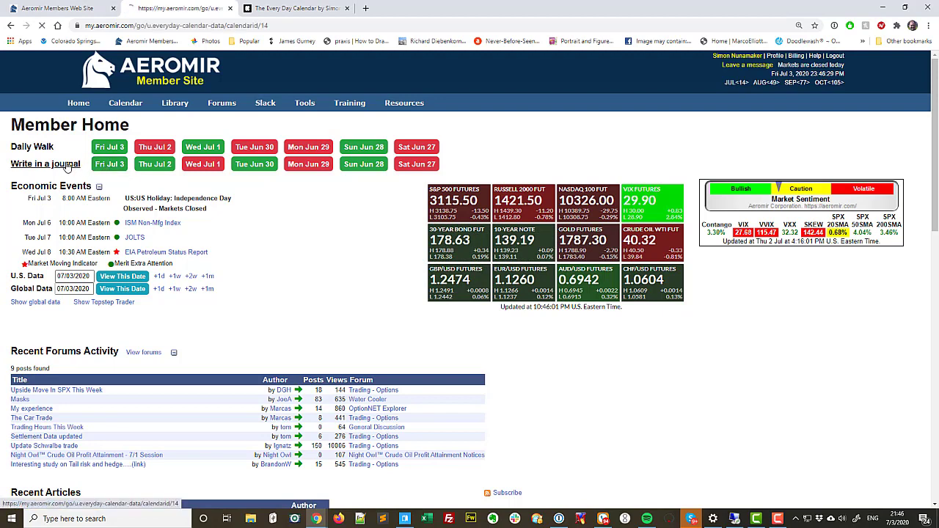
pyautogui.click(10, 25)
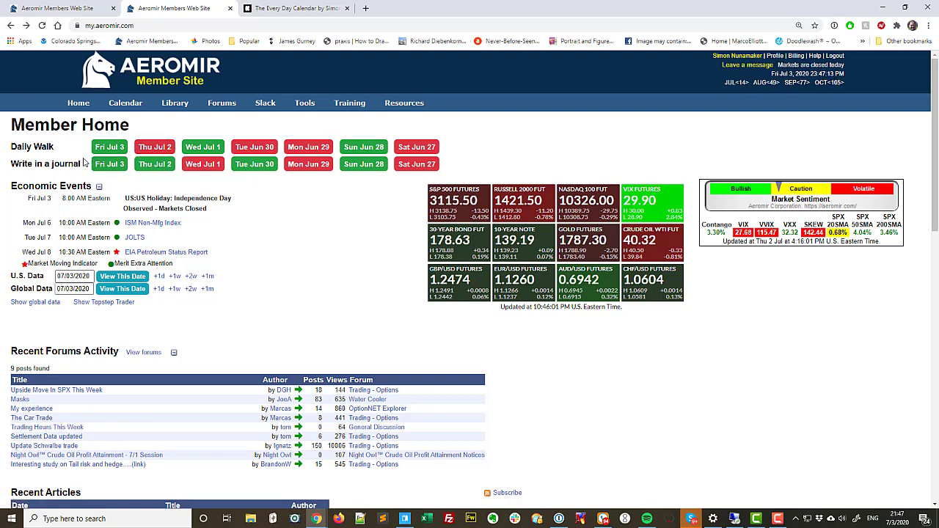
pyautogui.click(294, 8)
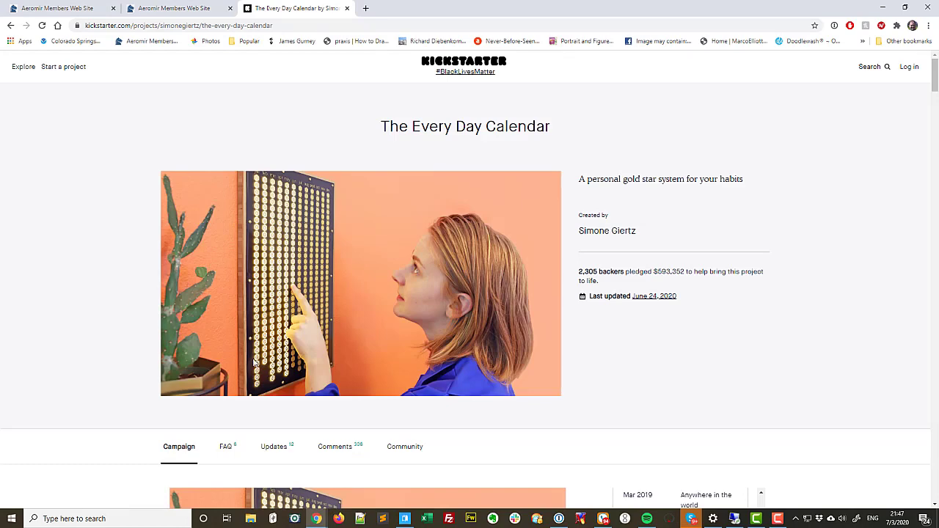
pyautogui.click(185, 6)
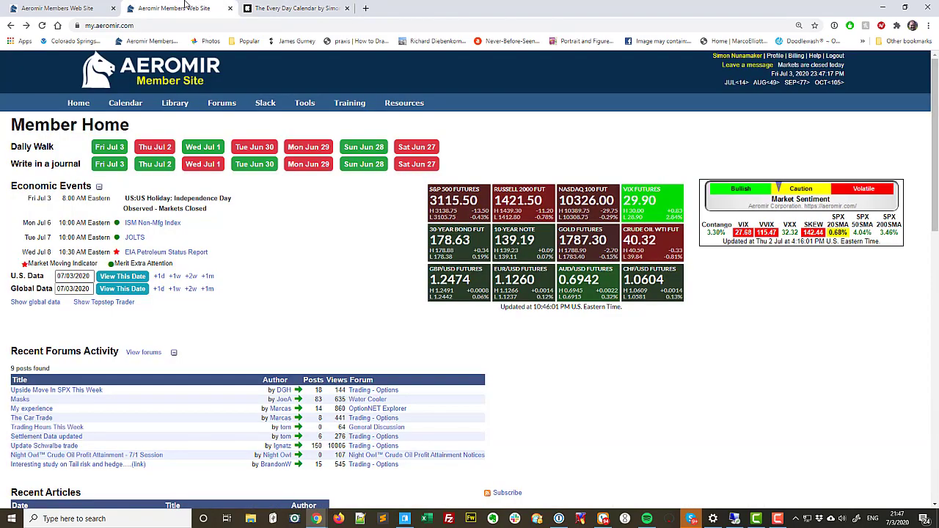